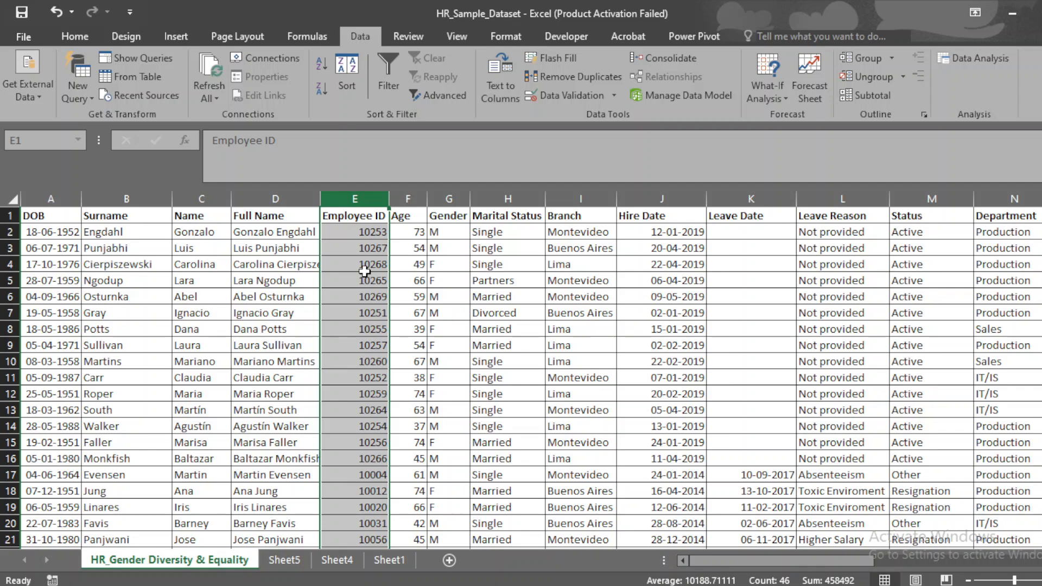
# Begin an INDEX formula in cell C2 of Sheet5, using 'HR_Gender Diversity & Equality'!A1:W46 as the array
pyautogui.click(283, 560)
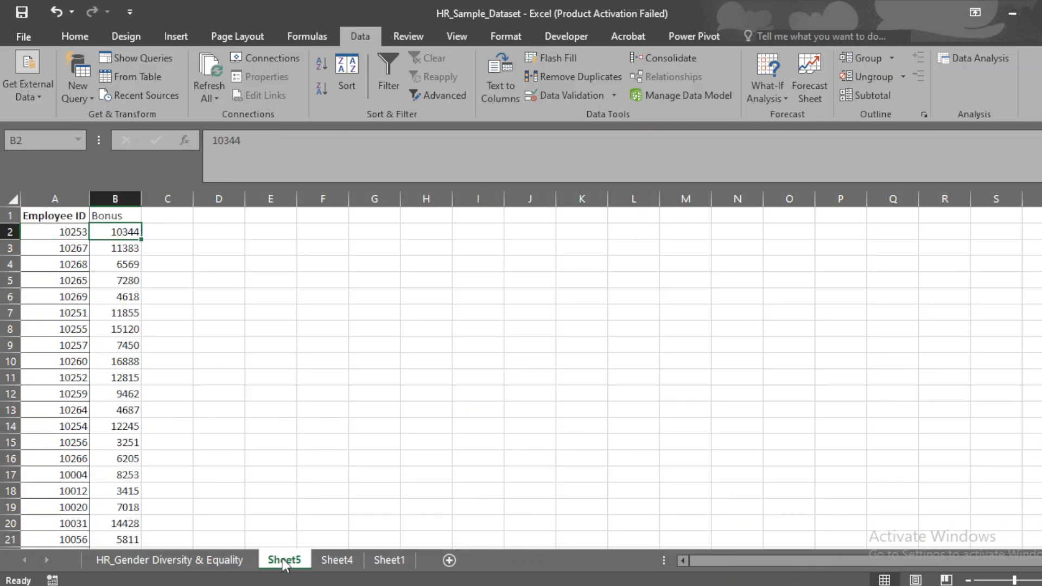
pyautogui.click(165, 227)
pyautogui.write('=')
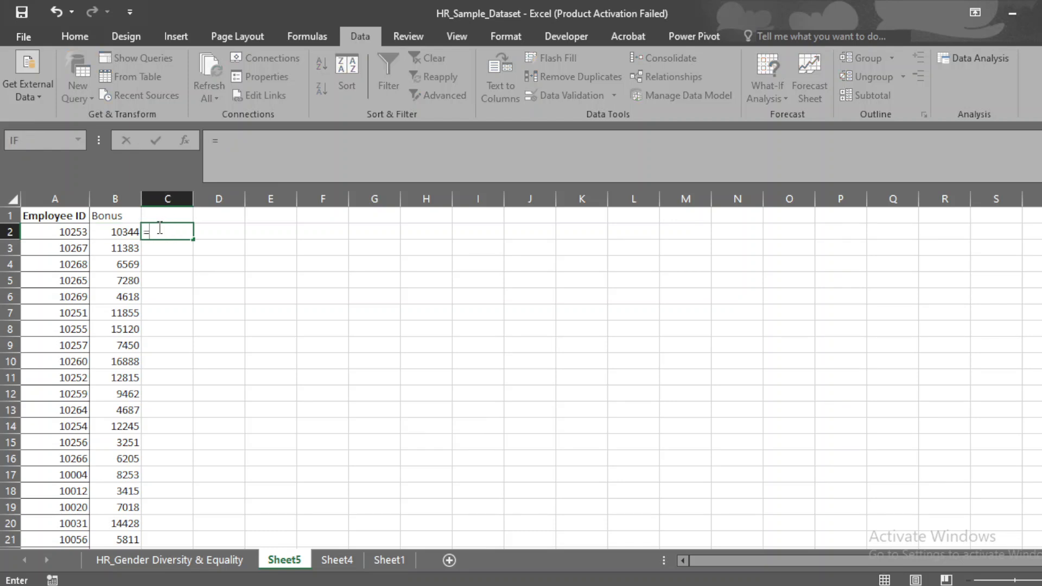
pyautogui.write('index')
pyautogui.press('Tab')
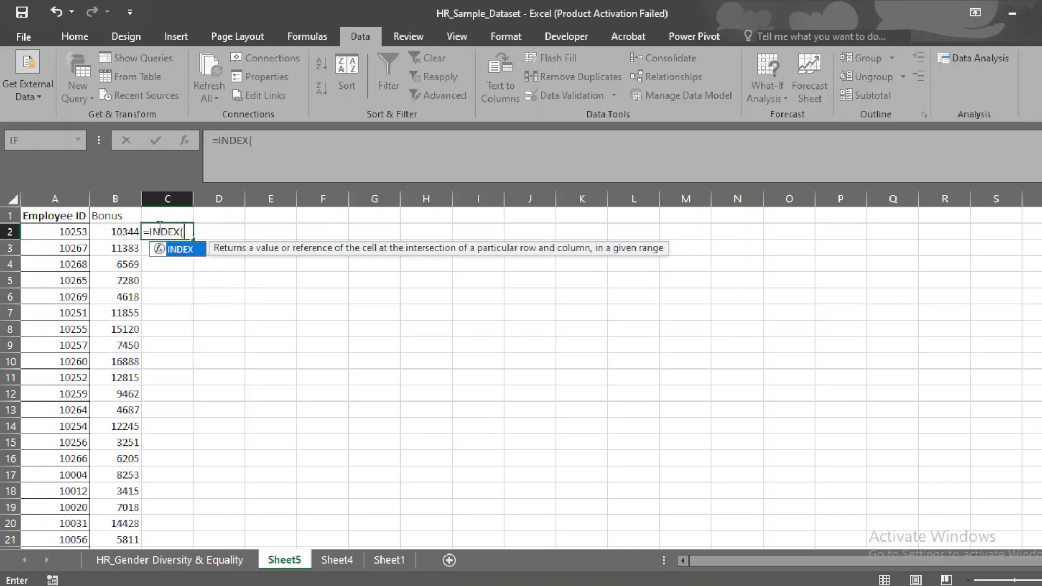
pyautogui.click(173, 559)
pyautogui.click(42, 216)
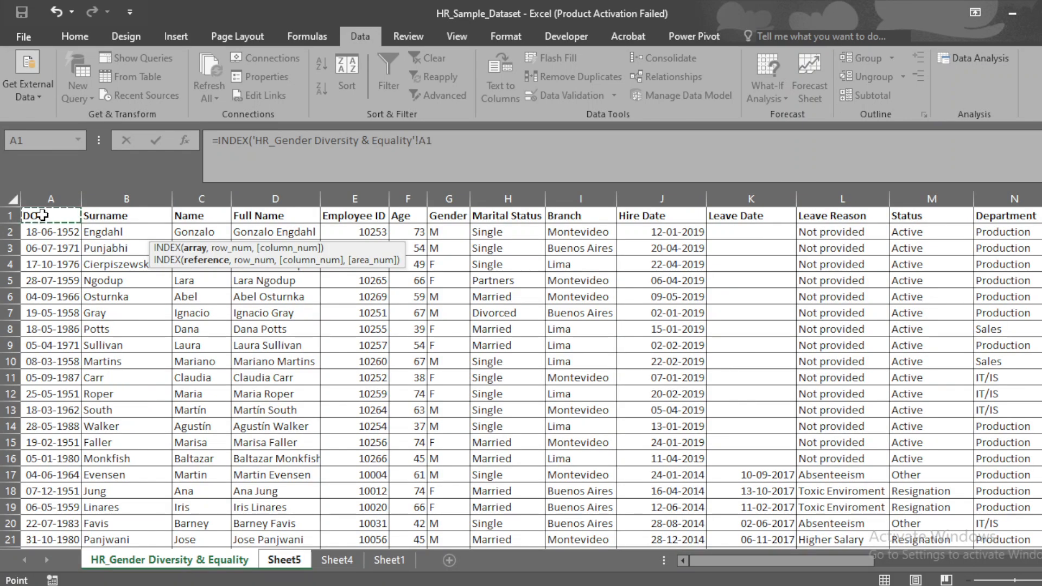
pyautogui.hotkey('ctrl', 'shift', 'Right')
pyautogui.hotkey('ctrl', 'shift', 'Down')
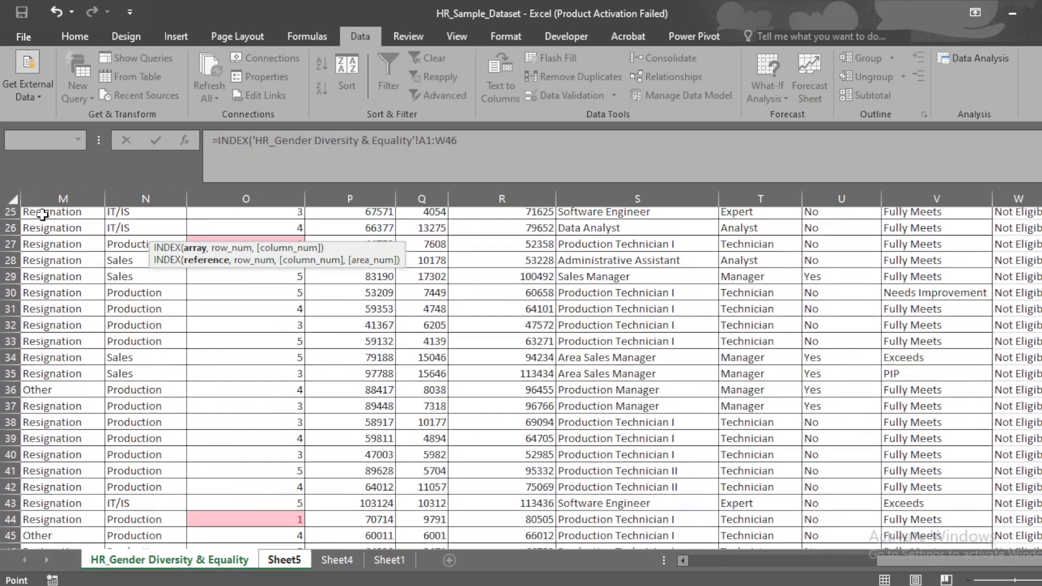
pyautogui.write(',')
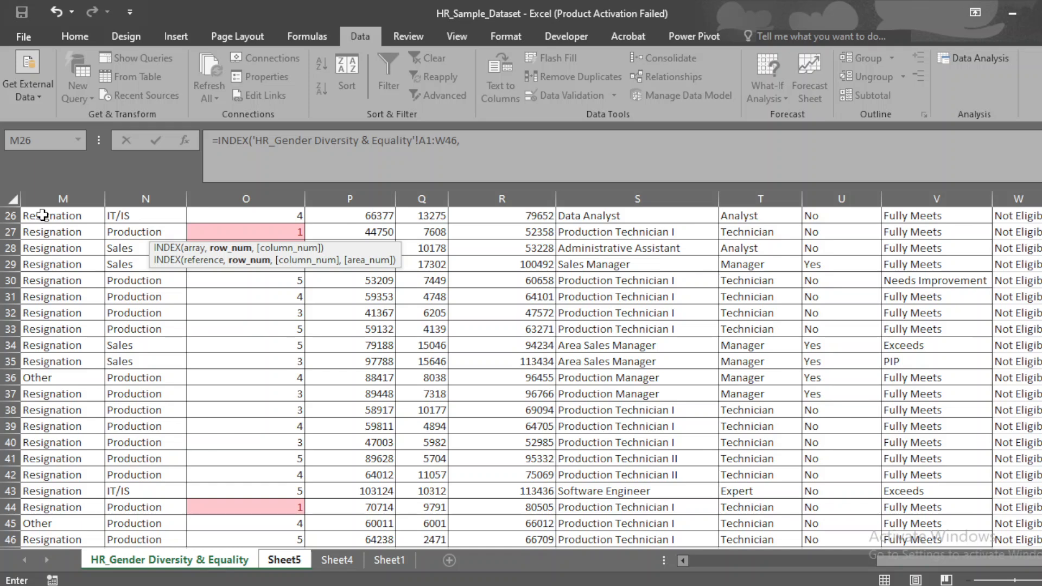
# Add a MATCH function as the row number argument, with the Employee ID in Sheet5!A2 as its lookup value
pyautogui.write('match')
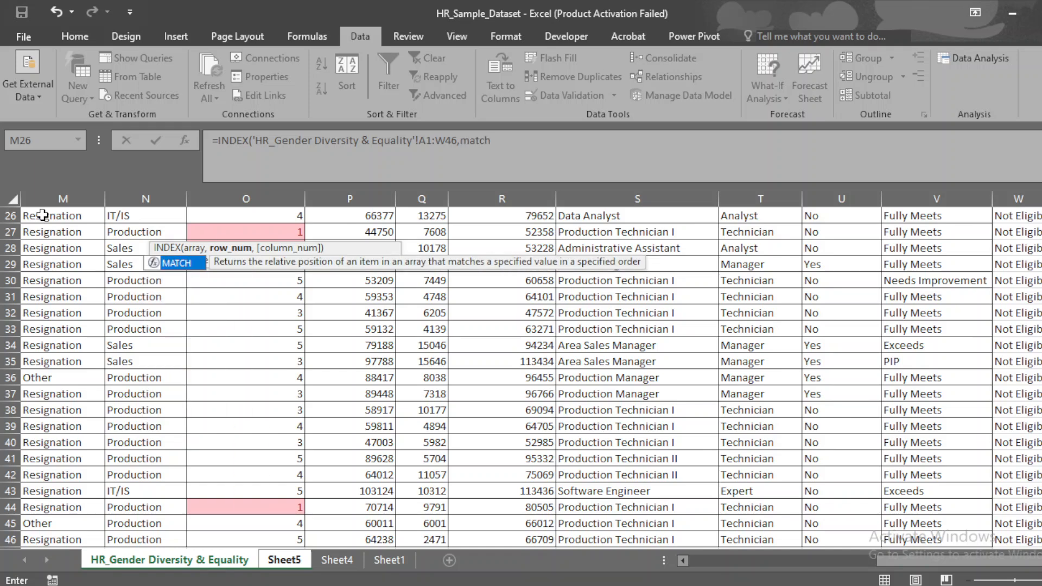
pyautogui.write('(')
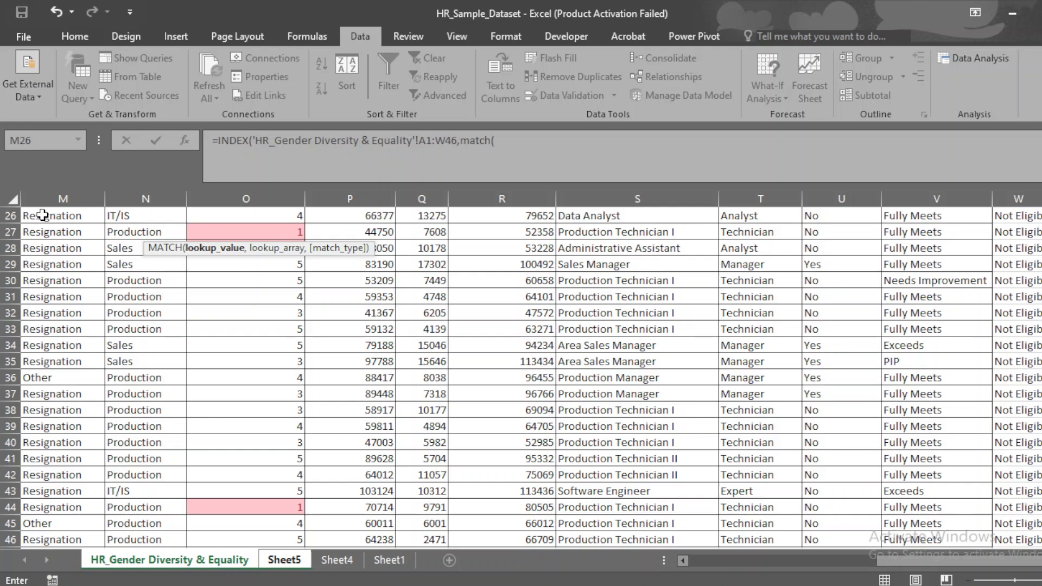
pyautogui.click(279, 566)
pyautogui.click(59, 233)
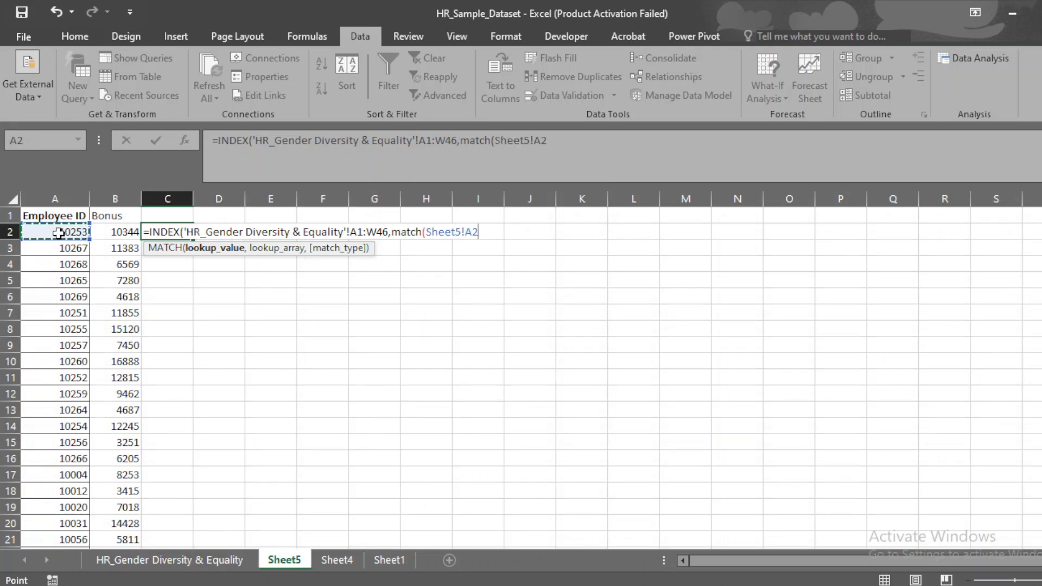
pyautogui.write(',')
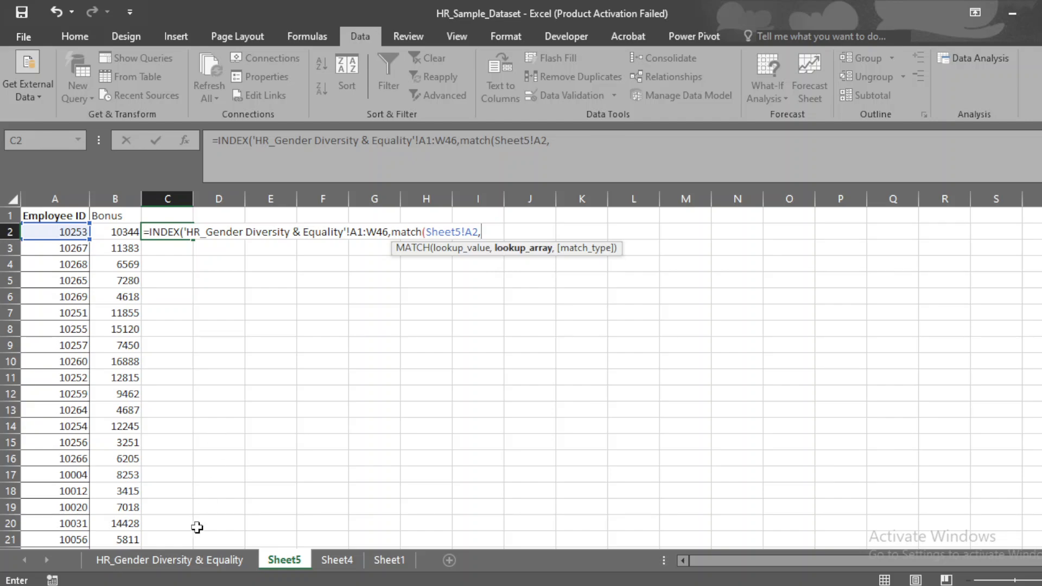
# Set the MATCH lookup array to 'HR_Gender Diversity & Equality'!E1:E46 with match type 0 and close the MATCH function
pyautogui.click(185, 564)
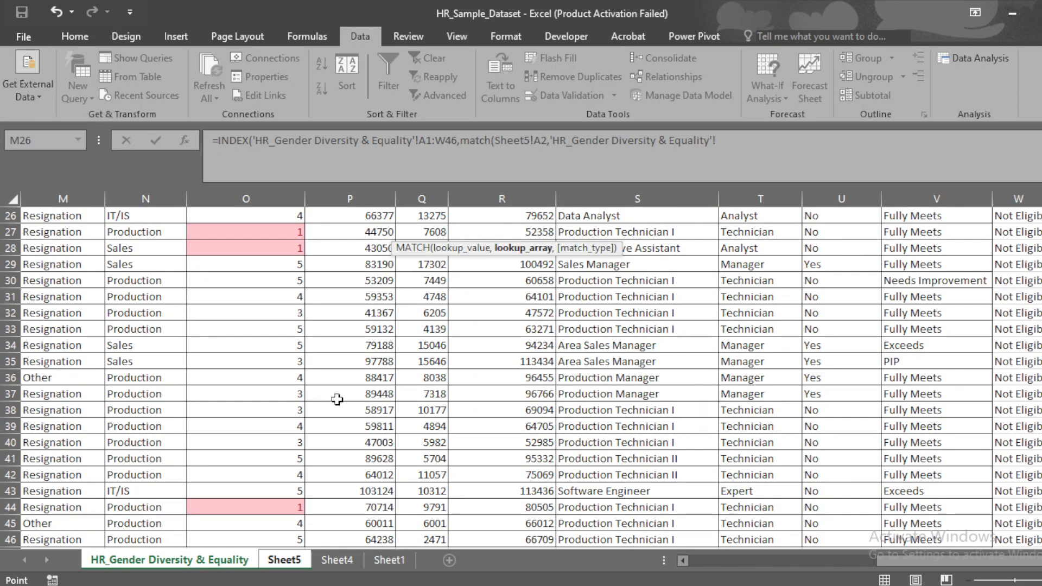
pyautogui.hotkey('ctrl', 'Up')
pyautogui.hotkey('ctrl', 'Left')
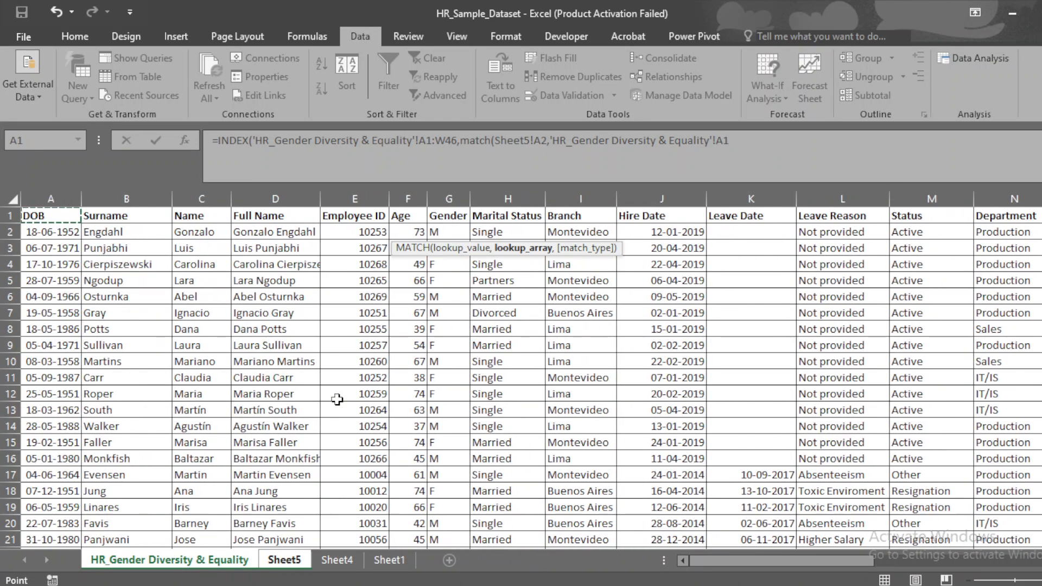
pyautogui.press('Right')
pyautogui.press('Right')
pyautogui.press('Right')
pyautogui.press('Right')
pyautogui.hotkey('ctrl', 'shift', 'Down')
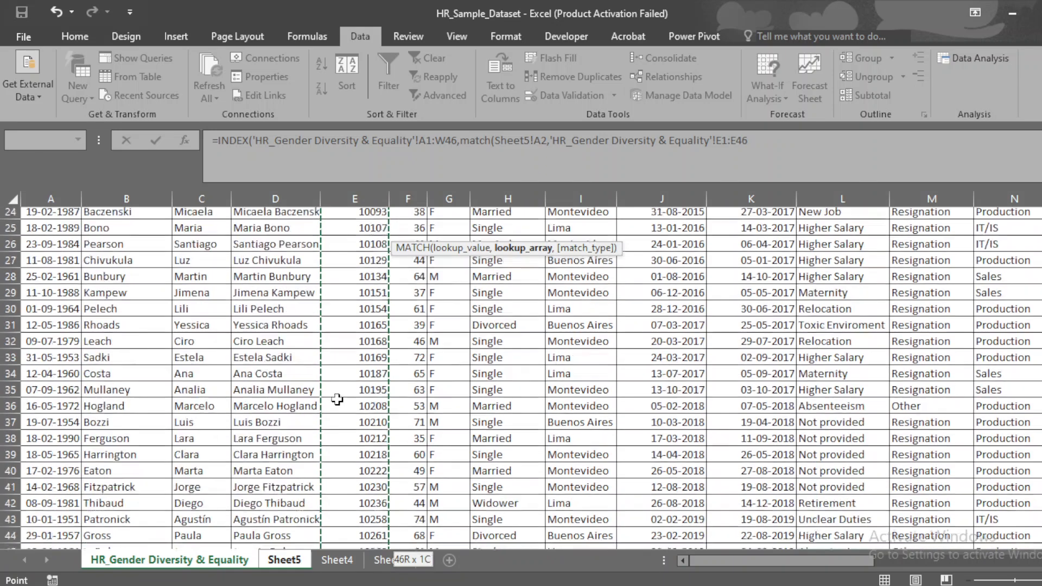
pyautogui.write(',')
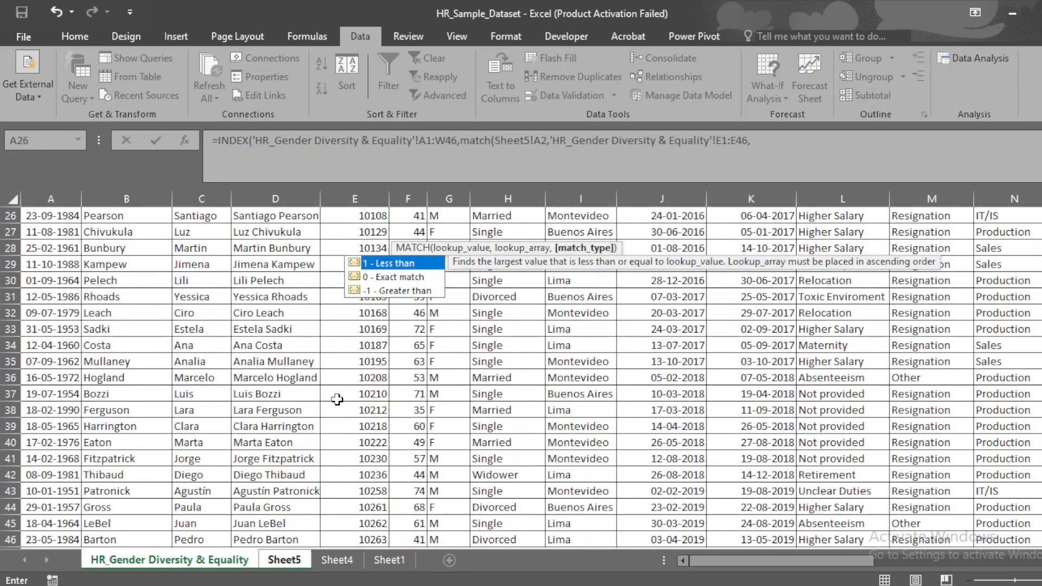
pyautogui.write('0),')
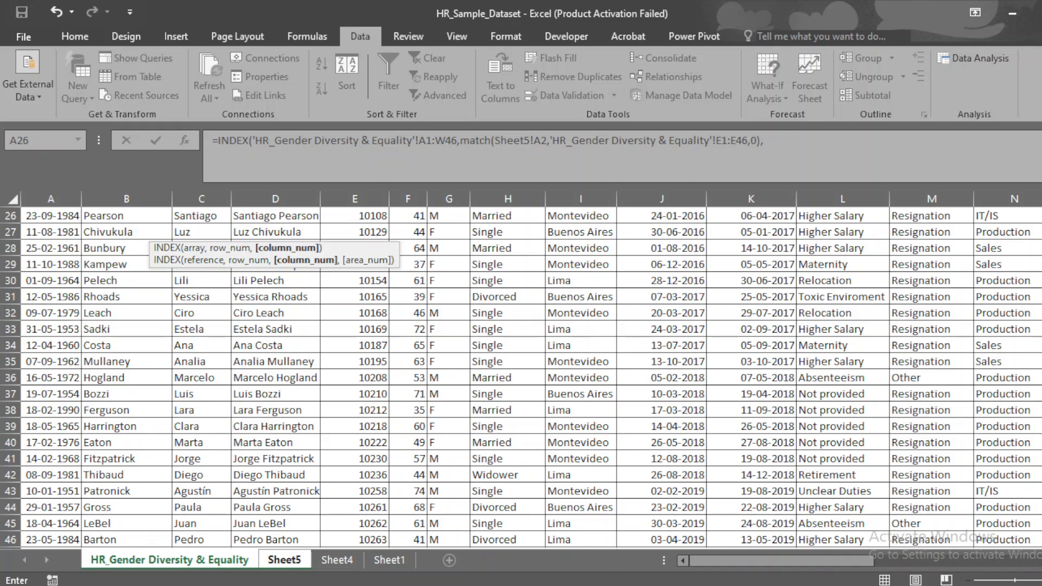
# Enter 1 as the INDEX column number and complete the formula
pyautogui.scroll(8, 521, 378)
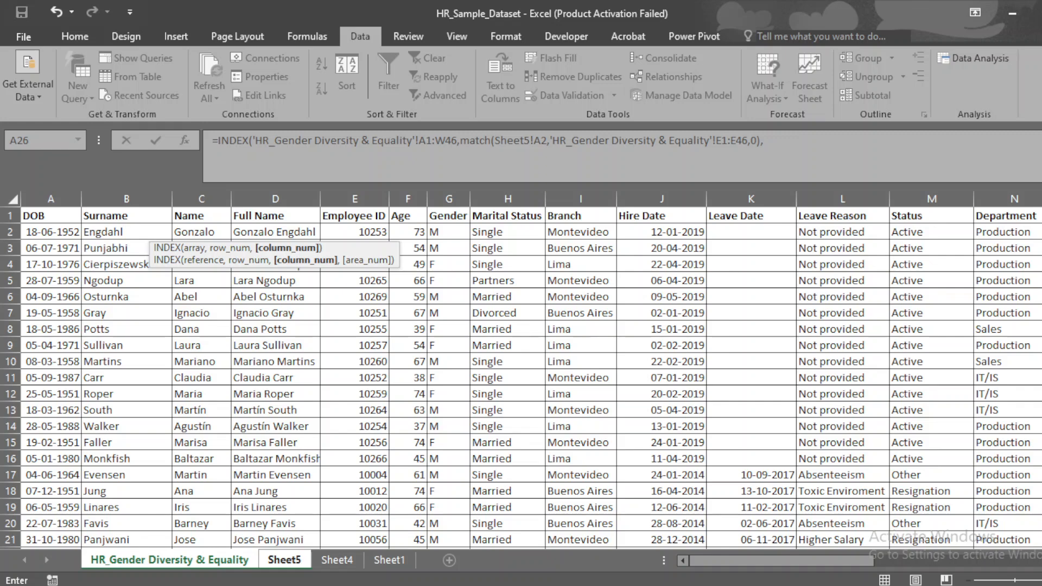
pyautogui.write('1')
pyautogui.press('Return')
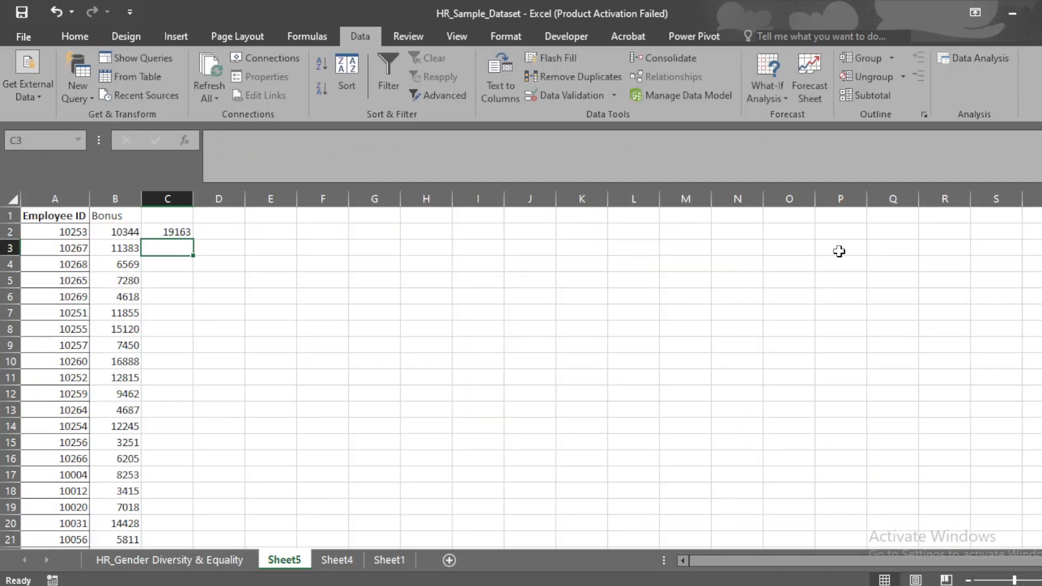
# Format the result in cell C2 as Short Date
pyautogui.click(166, 228)
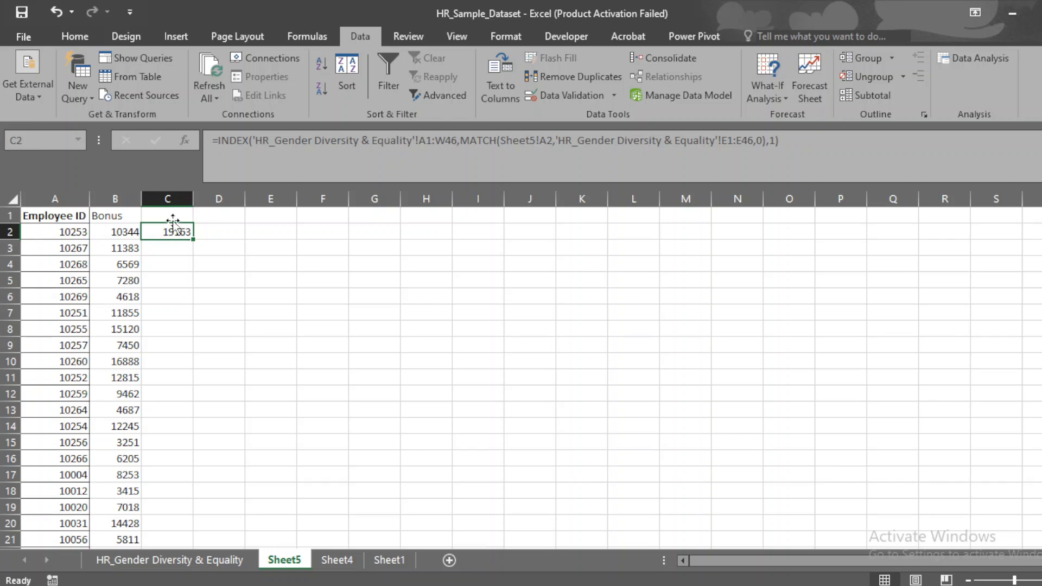
pyautogui.click(78, 36)
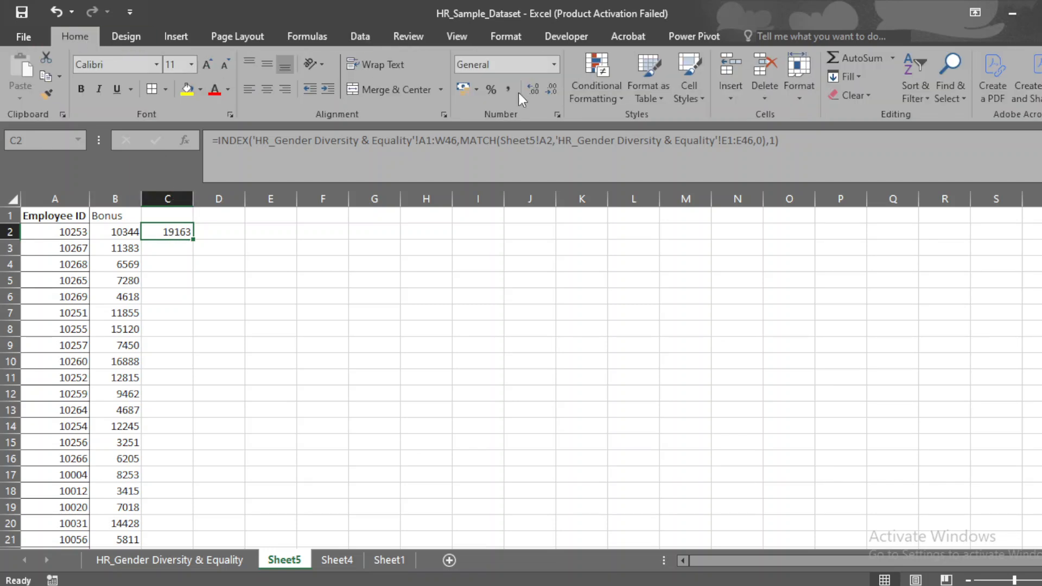
pyautogui.click(552, 63)
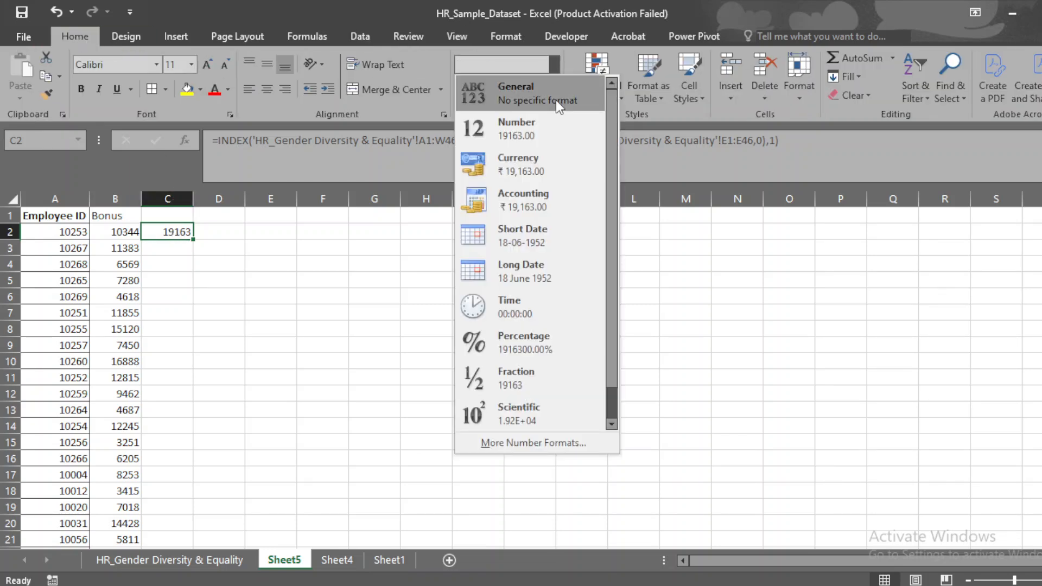
pyautogui.click(538, 239)
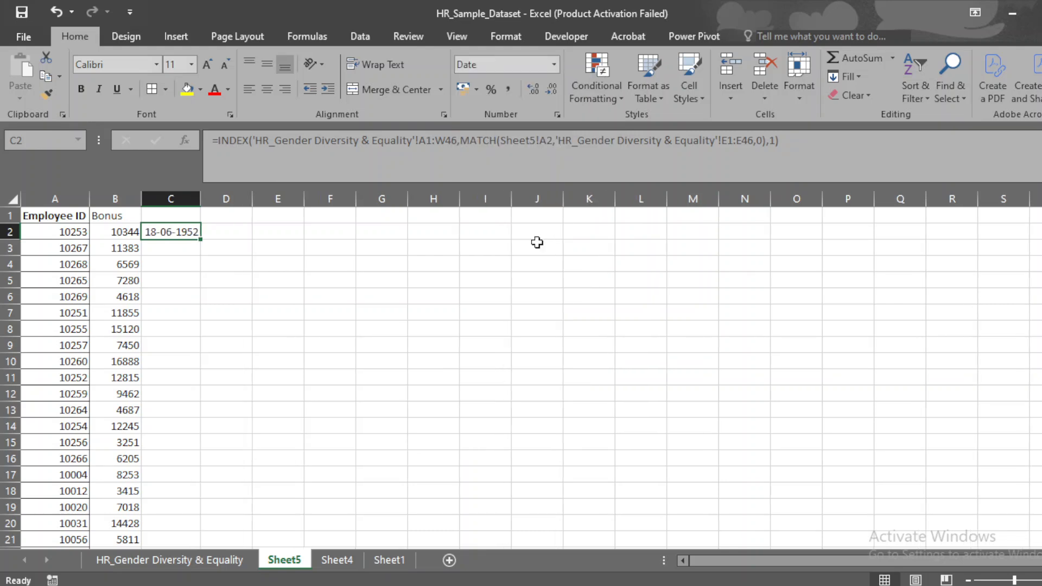
# Fill the date lookup formula from C2 down column C for all listed employees
pyautogui.moveTo(199, 241); pyautogui.dragTo(200, 241)
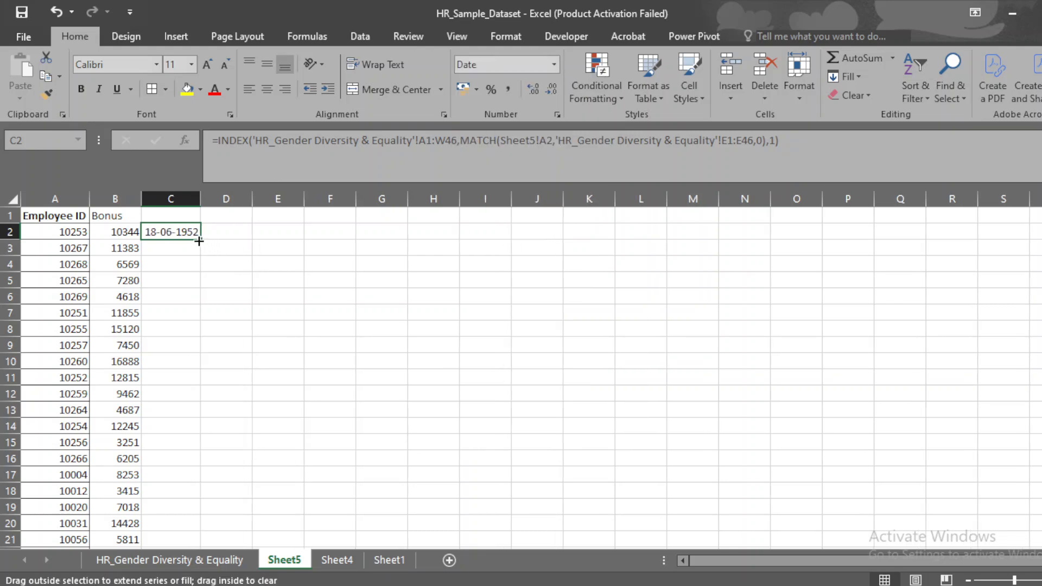
pyautogui.doubleClick(199, 241)
pyautogui.click(173, 234)
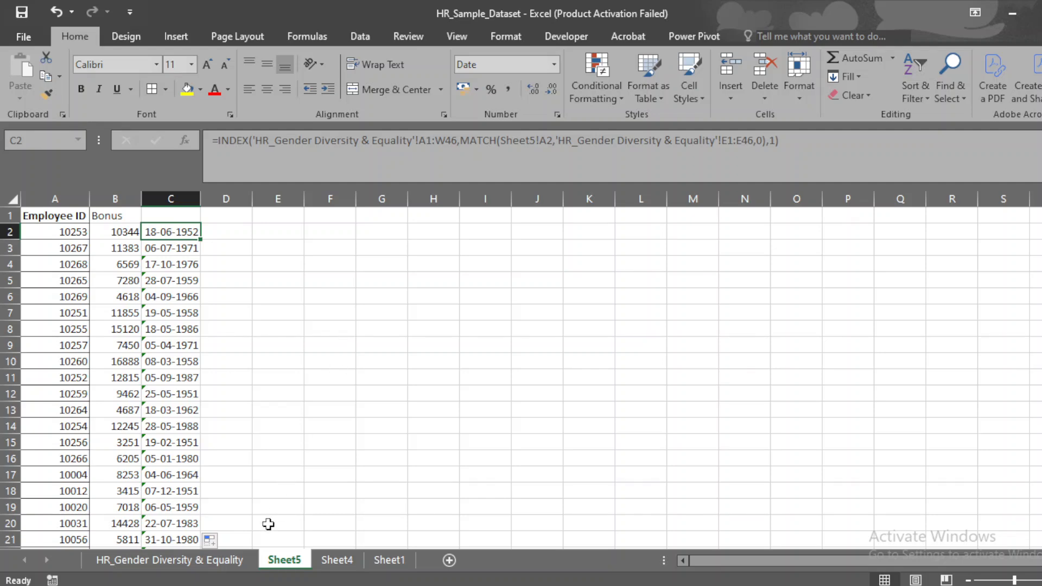
# Change the INDEX column number in C2 to 8 for Marital Status and fill the formula down column C
pyautogui.click(190, 561)
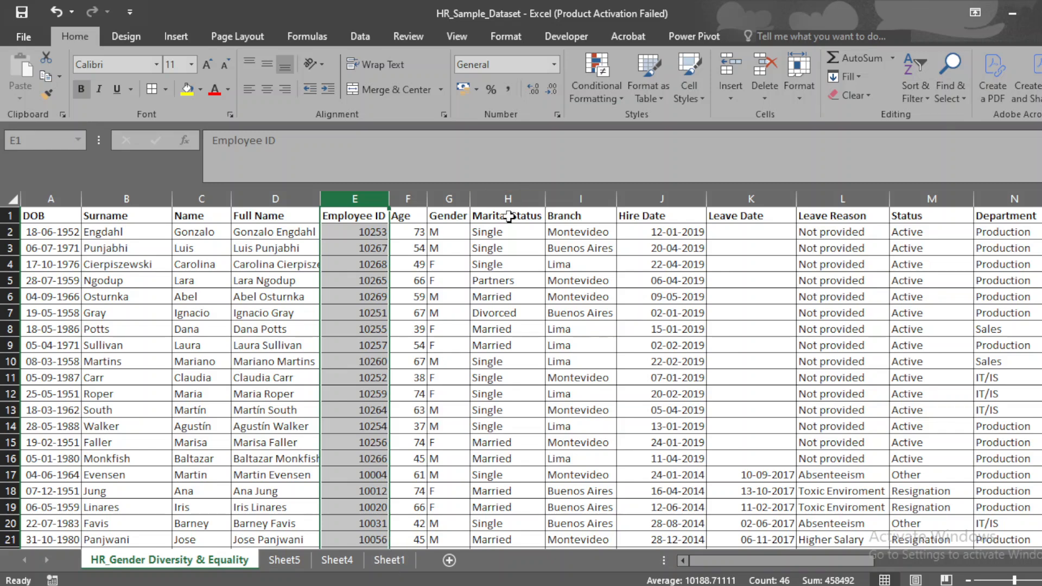
pyautogui.moveTo(40, 217); pyautogui.dragTo(374, 215)
pyautogui.moveTo(465, 204); pyautogui.dragTo(514, 216)
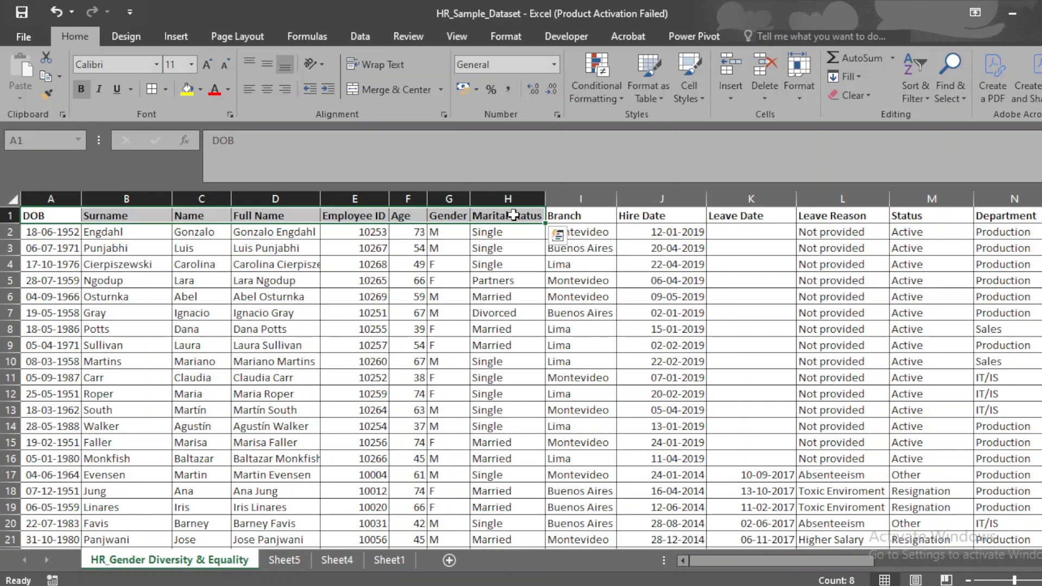
pyautogui.click(291, 562)
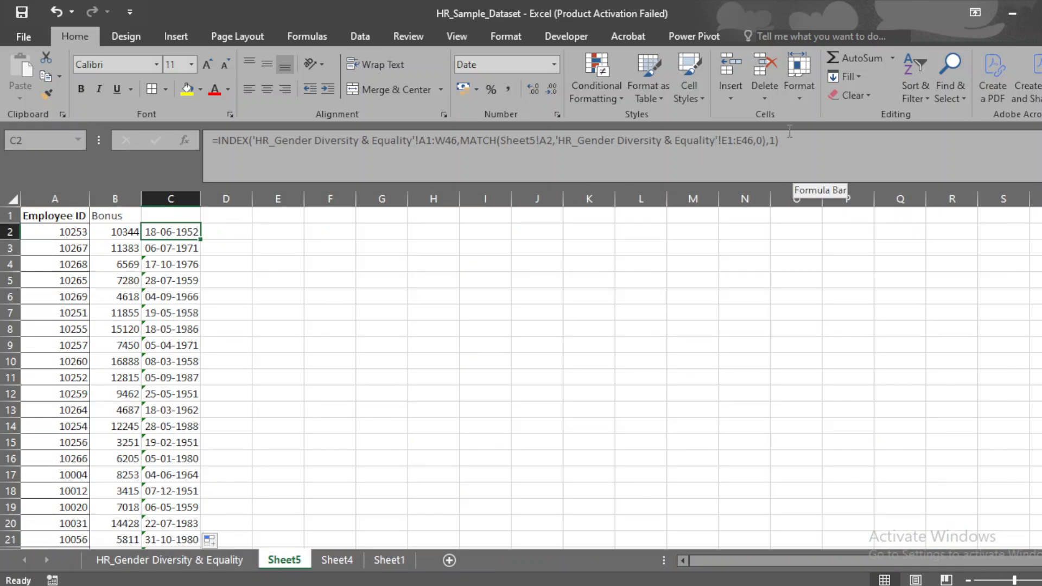
pyautogui.click(777, 142)
pyautogui.press('BackSpace')
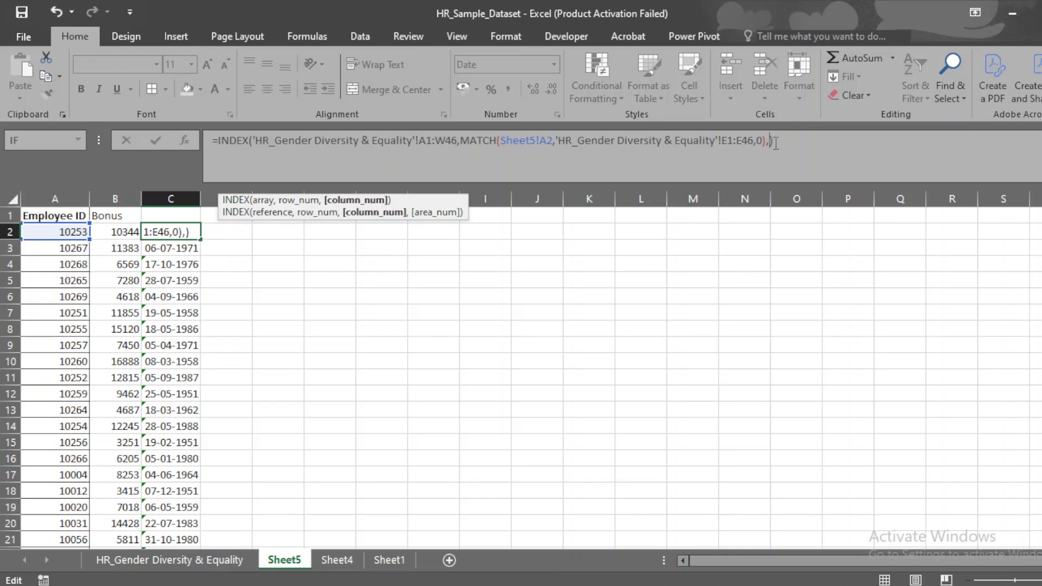
pyautogui.write('8')
pyautogui.press('Return')
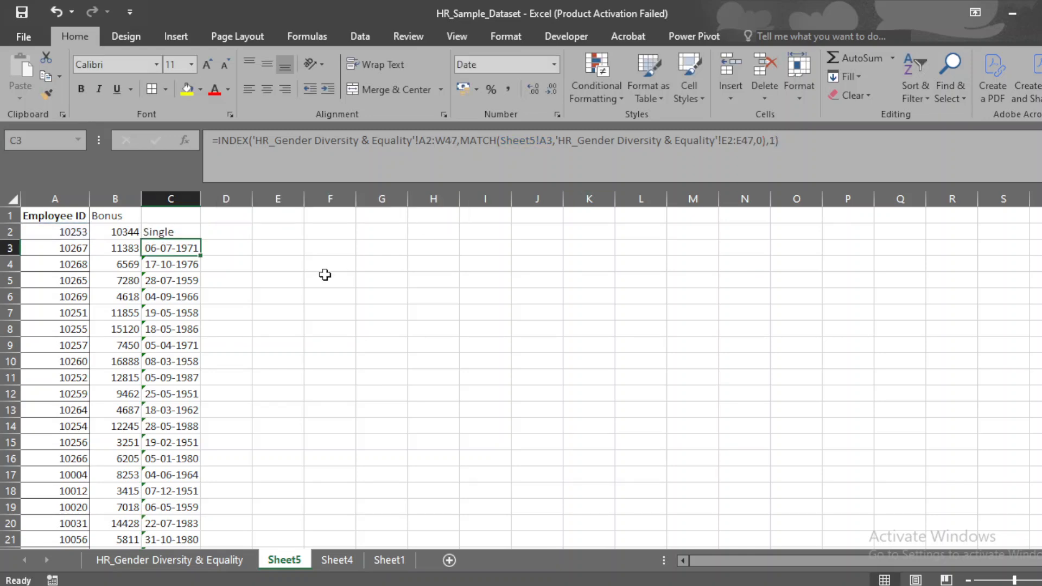
pyautogui.click(167, 233)
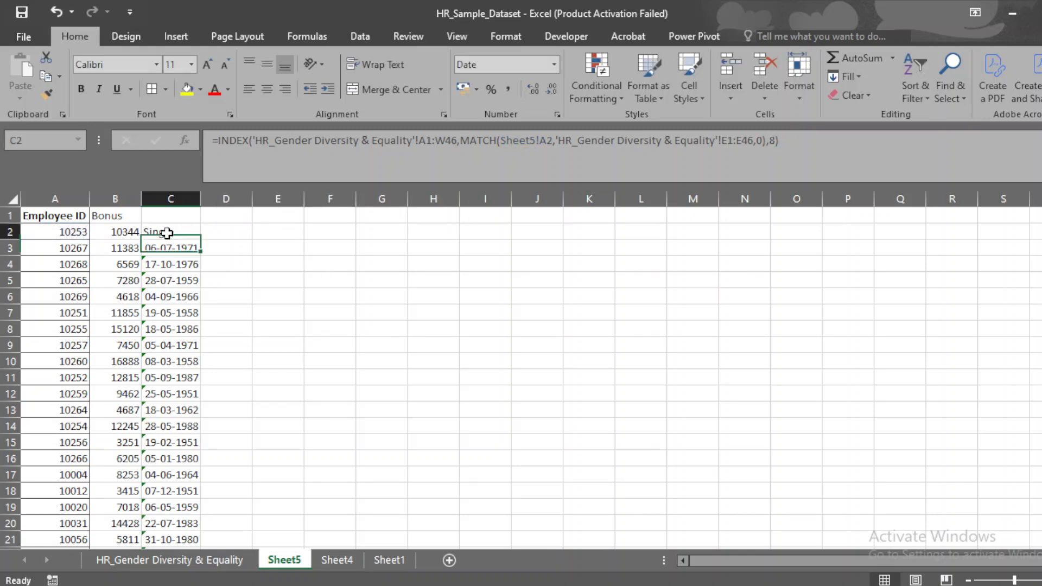
pyautogui.doubleClick(200, 240)
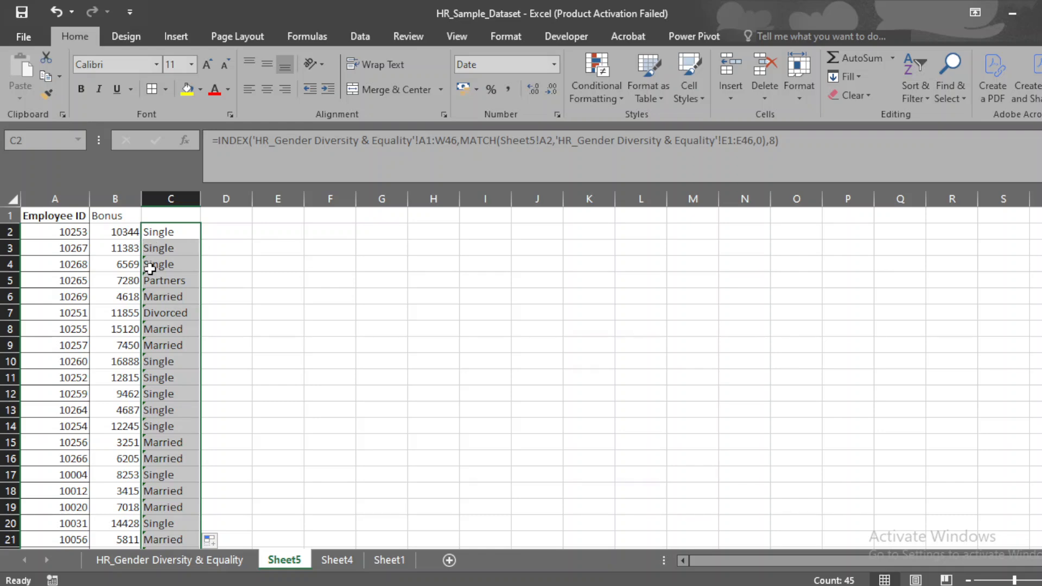
pyautogui.click(188, 557)
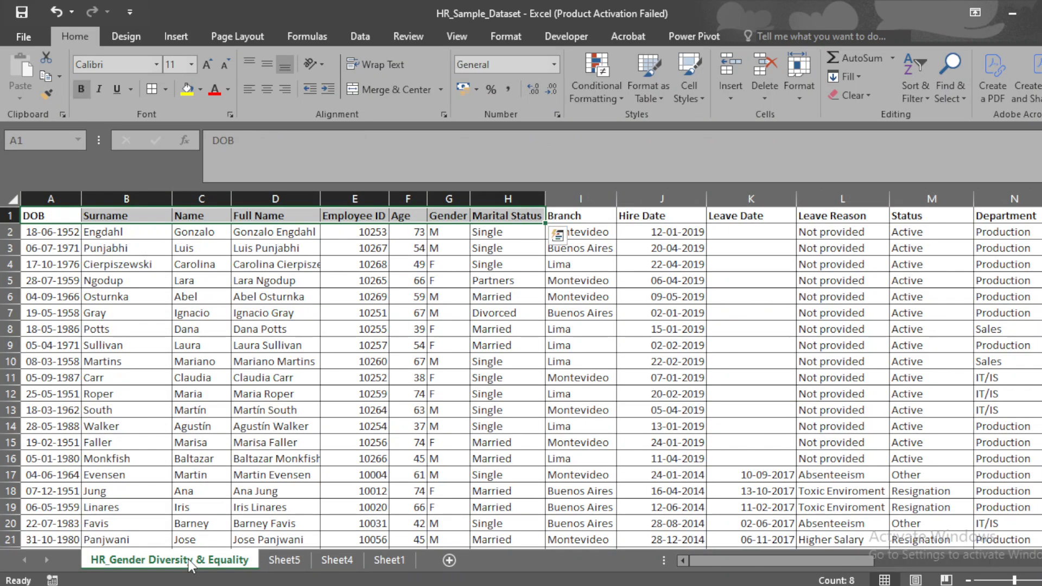
pyautogui.click(352, 332)
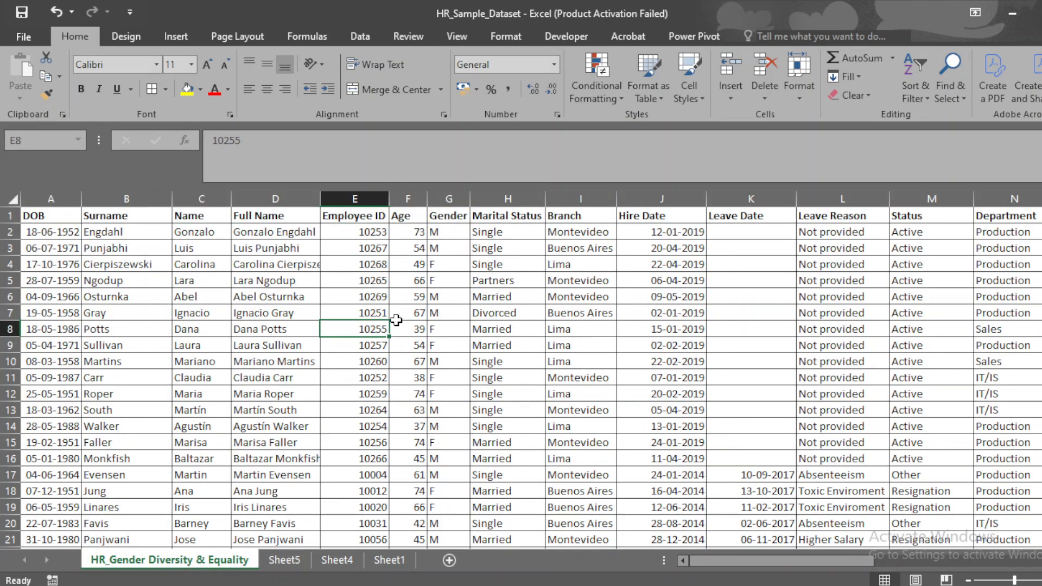
pyautogui.click(368, 194)
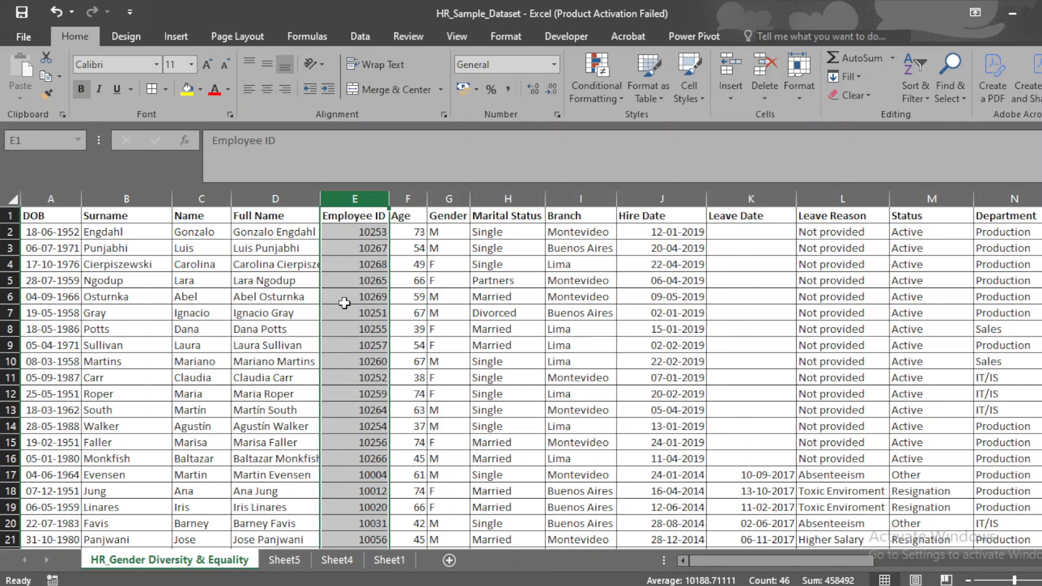
# Replace the marital status lookup formulas in column C of Sheet5 with their values
pyautogui.click(281, 561)
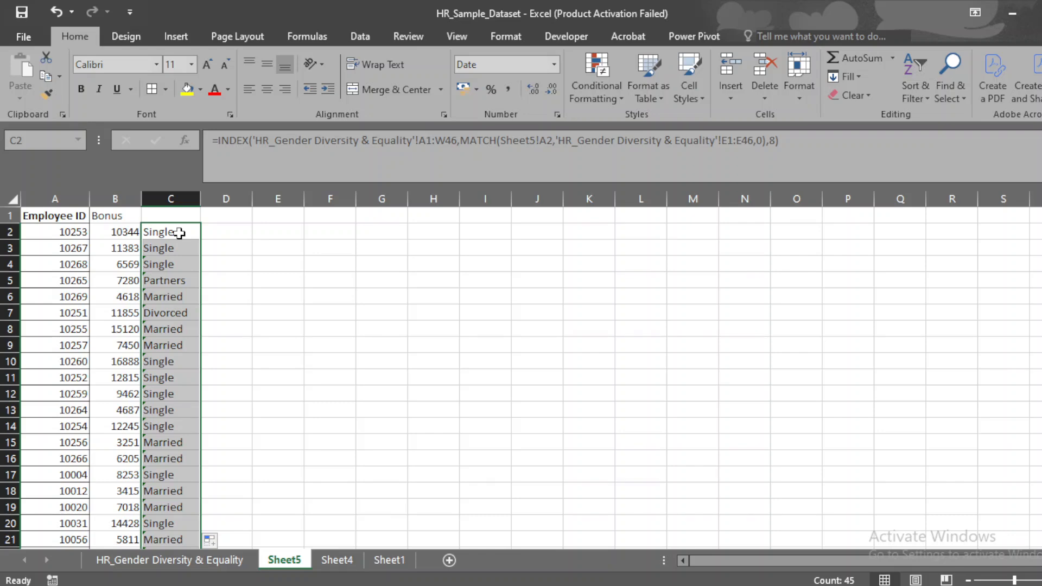
pyautogui.hotkey('ctrl', 'c')
pyautogui.hotkey('ctrl', 'v')
pyautogui.press('ctrl')
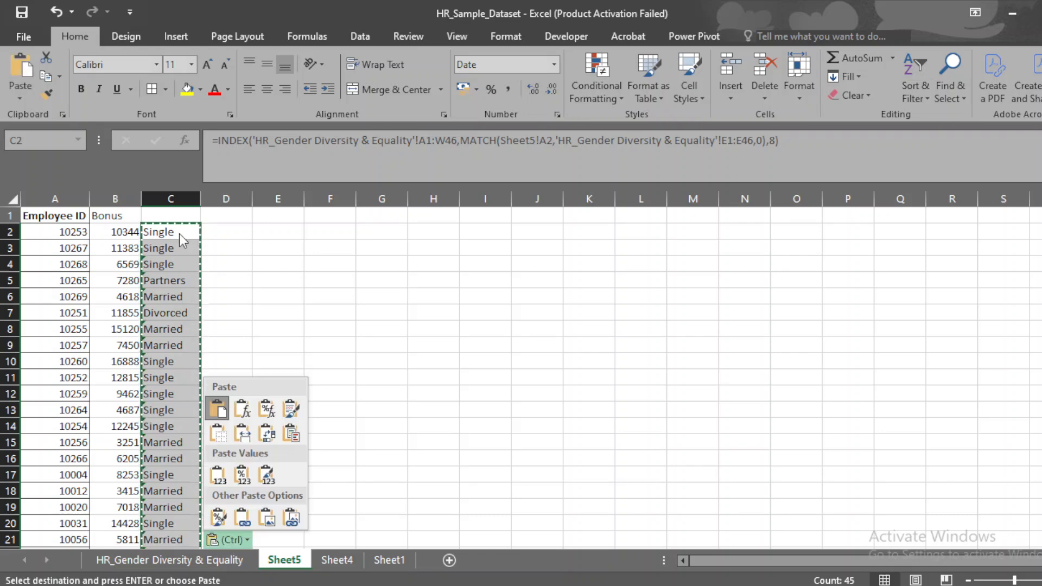
pyautogui.press('v')
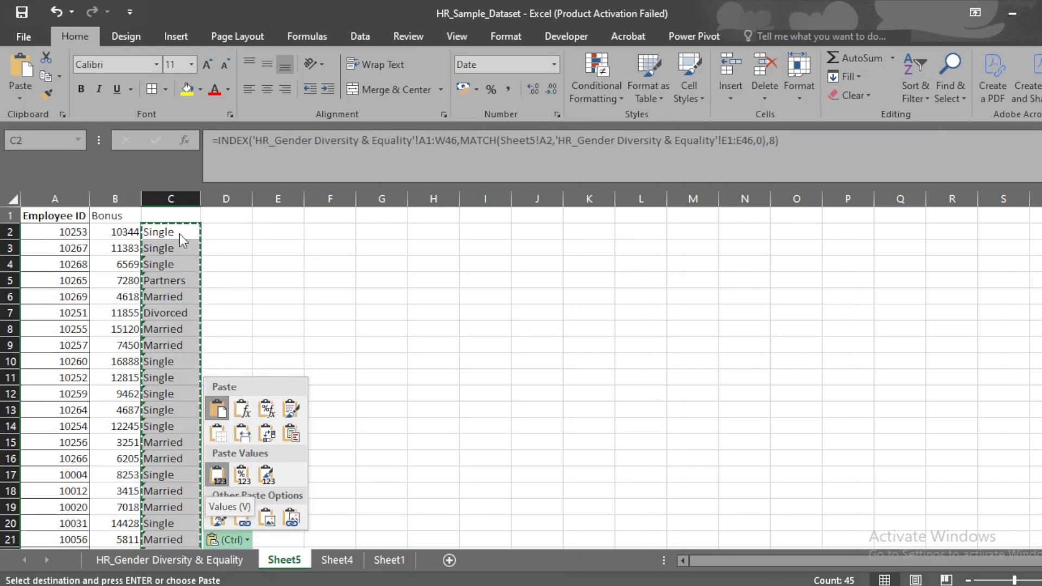
pyautogui.press('Escape')
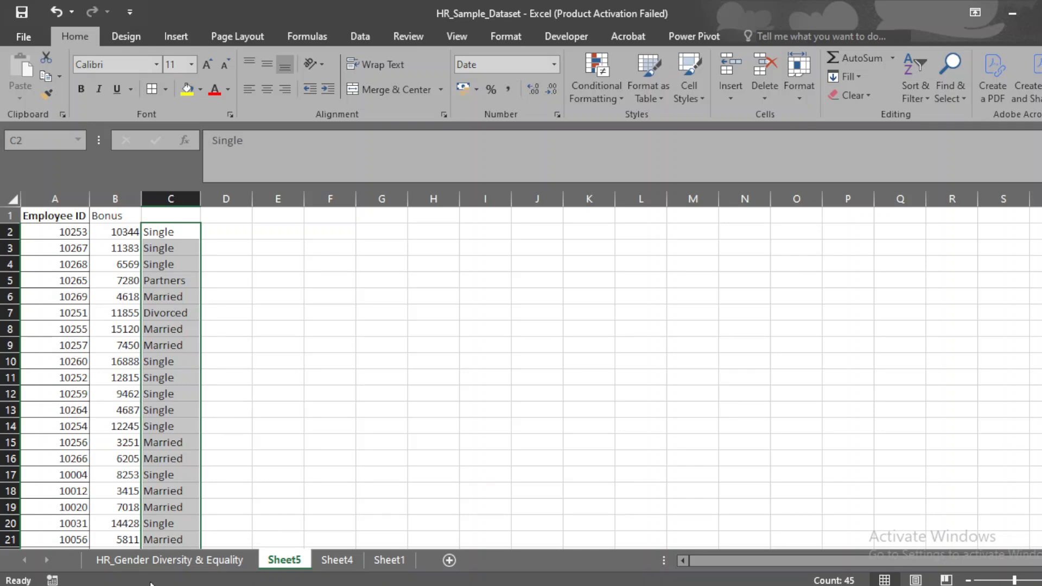
# In the HR_Gender Diversity & Equality sheet, copy the Employee ID column in front of DOB and delete the original Employee ID column
pyautogui.click(187, 560)
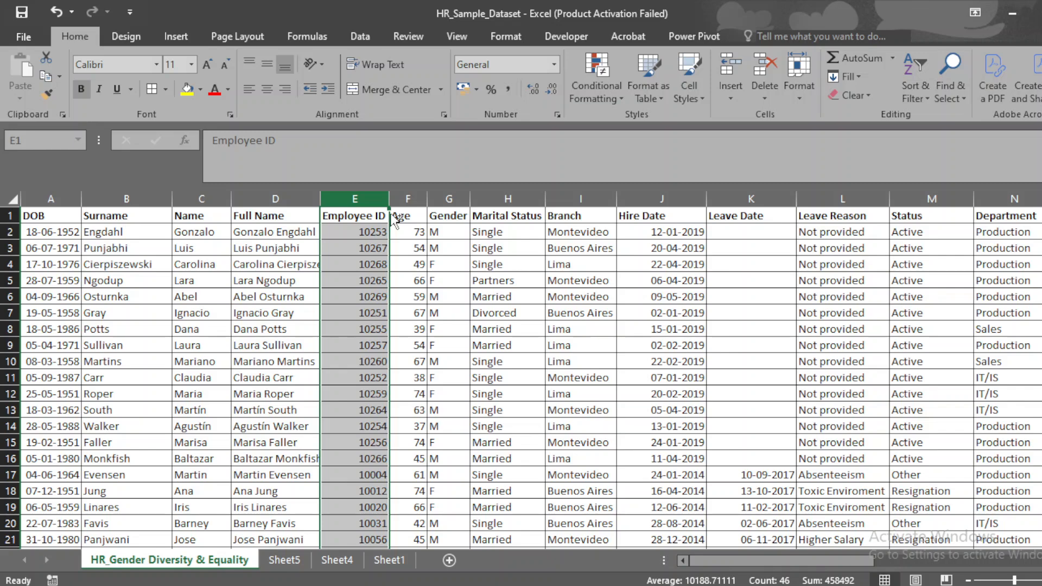
pyautogui.moveTo(395, 218); pyautogui.dragTo(29, 201)
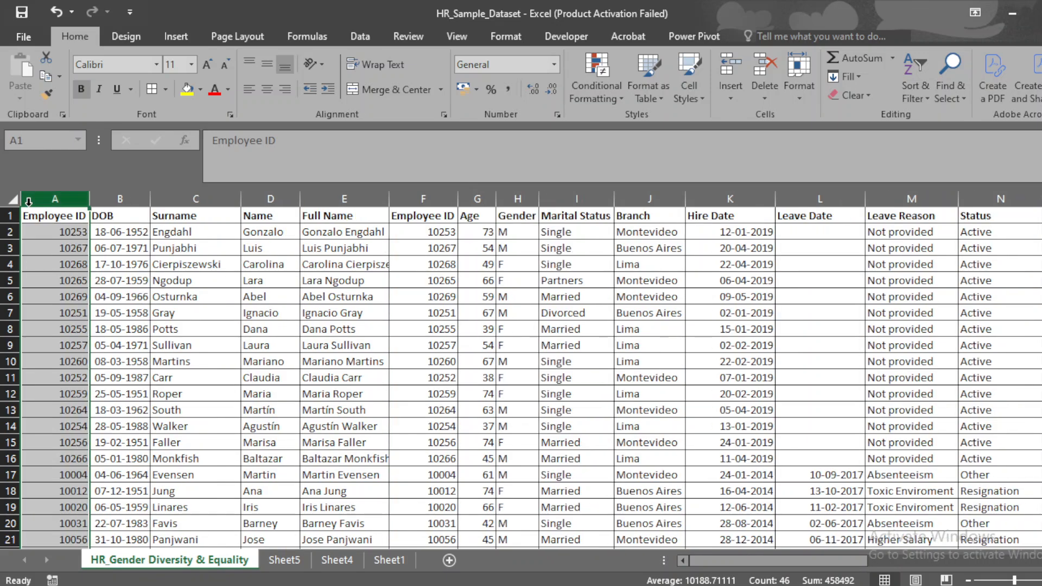
pyautogui.click(421, 191)
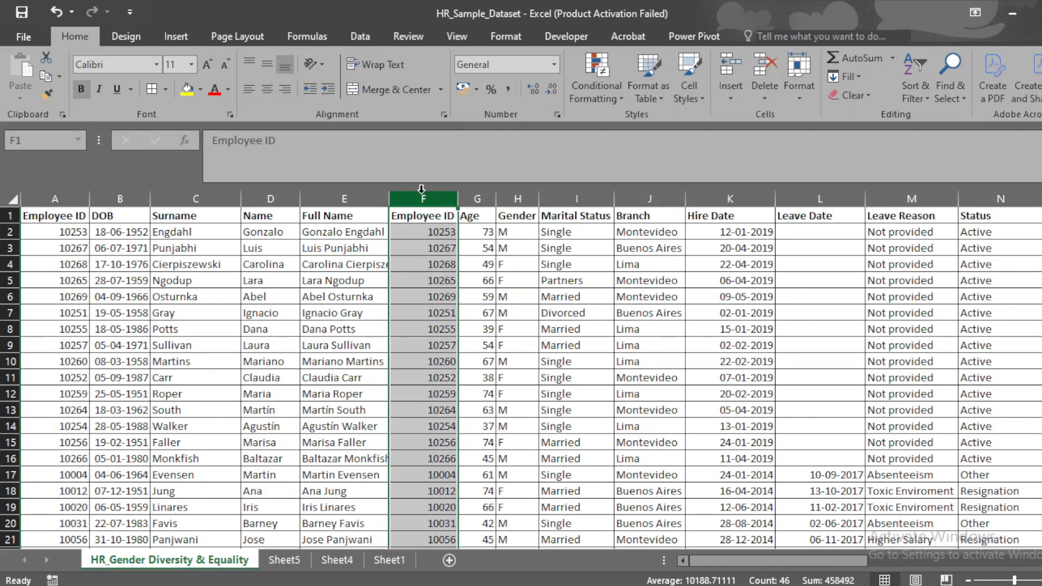
pyautogui.hotkey('ctrl', '-')
pyautogui.click(196, 361)
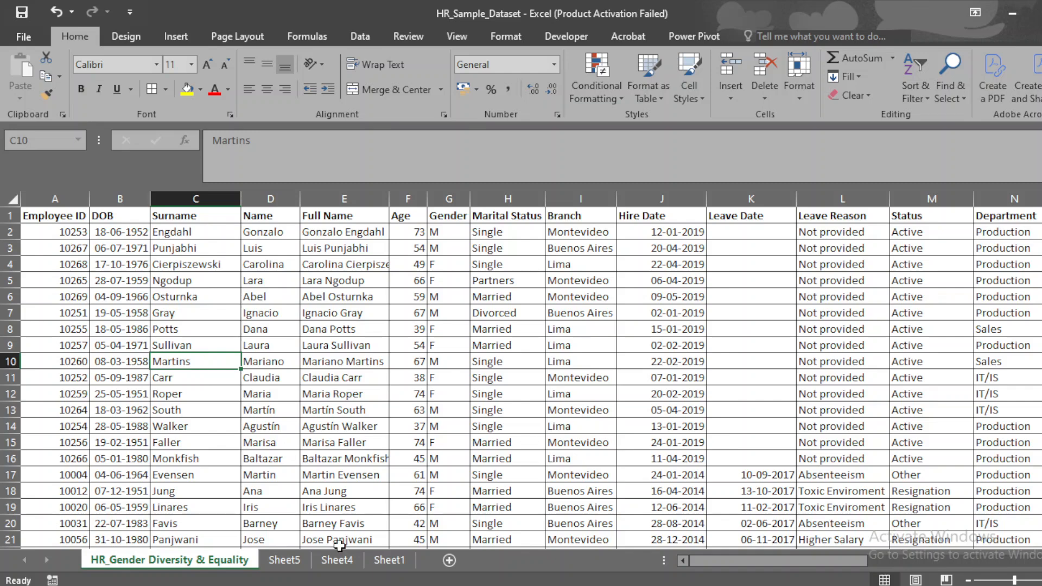
# Check the task list on Sheet1 and start an AVERAGEIF formula in cell Y9 of the HR_Gender Diversity & Equality sheet
pyautogui.click(390, 560)
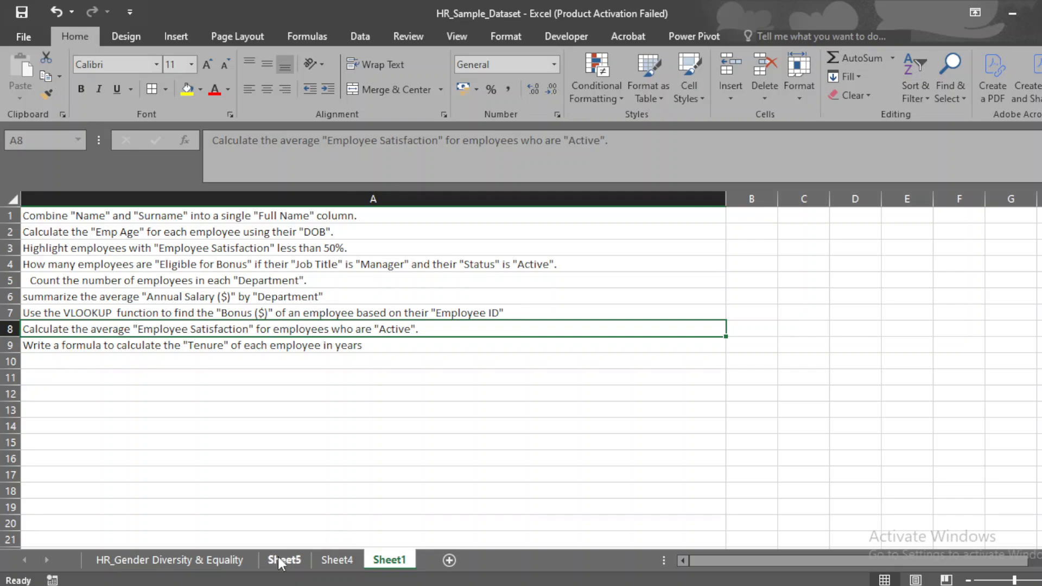
pyautogui.click(221, 559)
pyautogui.click(622, 355)
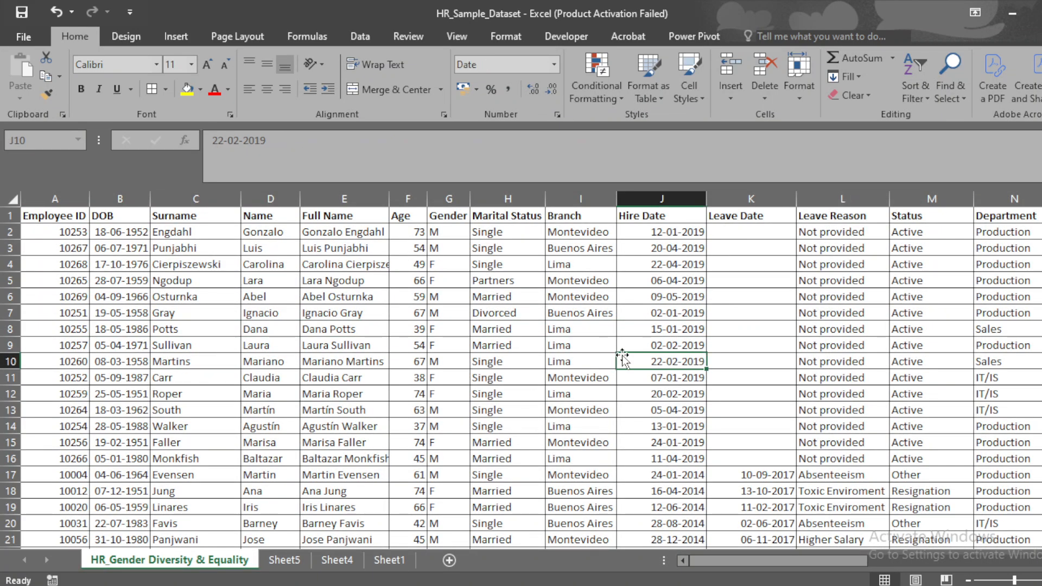
pyautogui.hotkey('ctrl', 'Right')
pyautogui.hotkey('ctrl', 'Right')
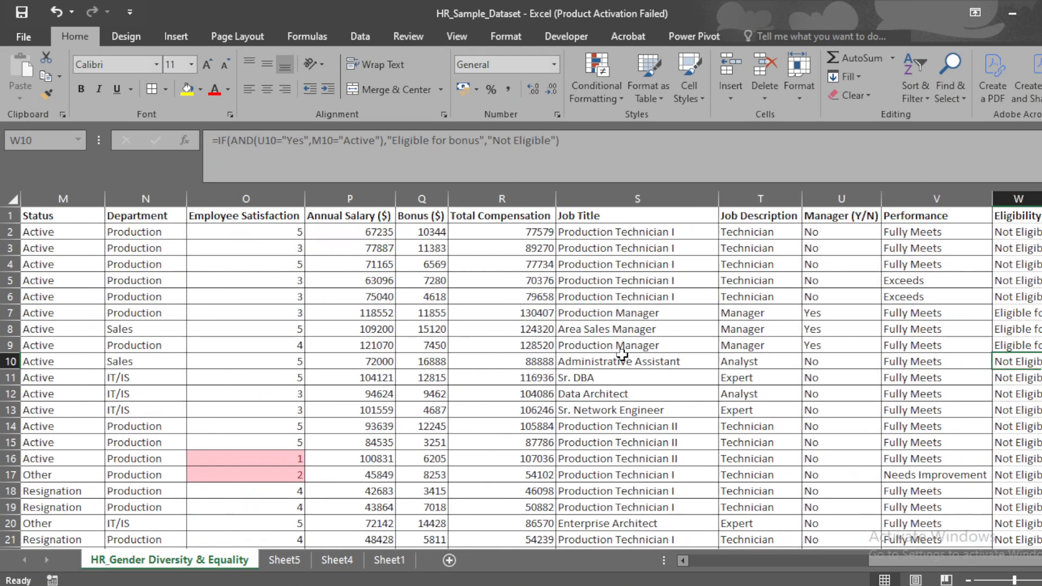
pyautogui.hotkey('ctrl', 'Right')
pyautogui.hotkey('ctrl', 'Left')
pyautogui.press('Right')
pyautogui.press('Right')
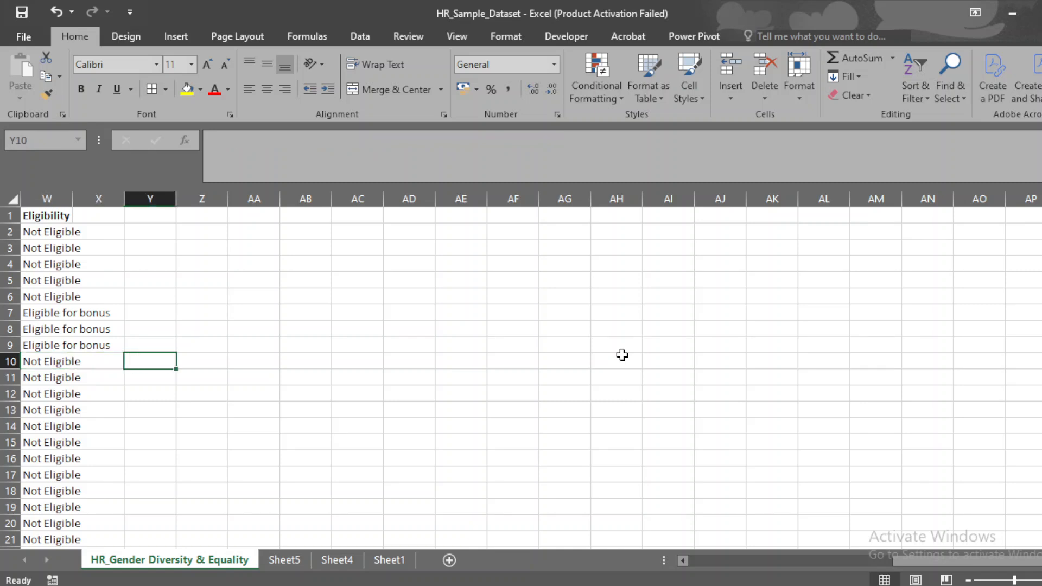
pyautogui.press('Up')
pyautogui.write('=av')
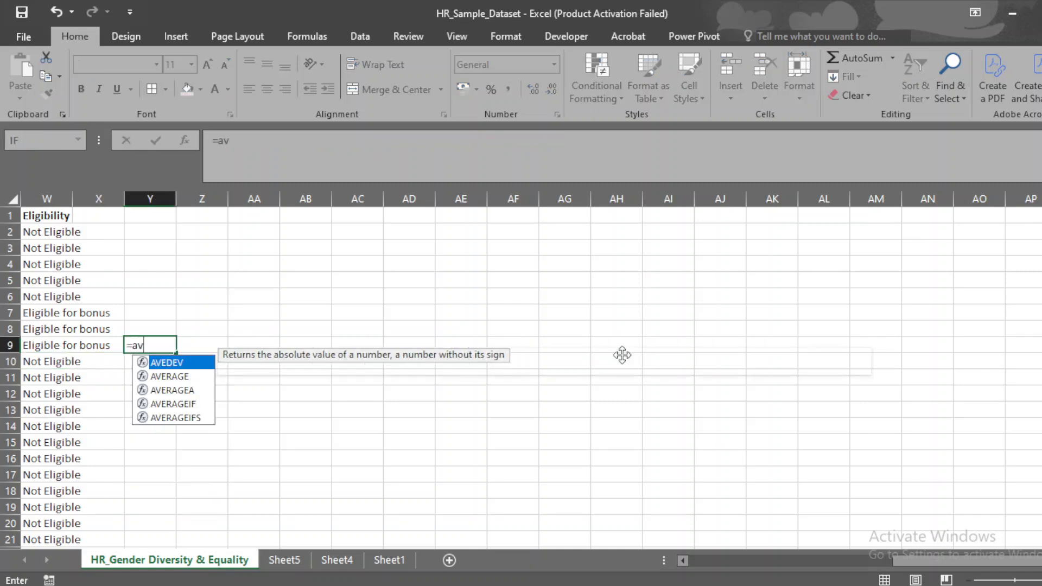
pyautogui.write('erage')
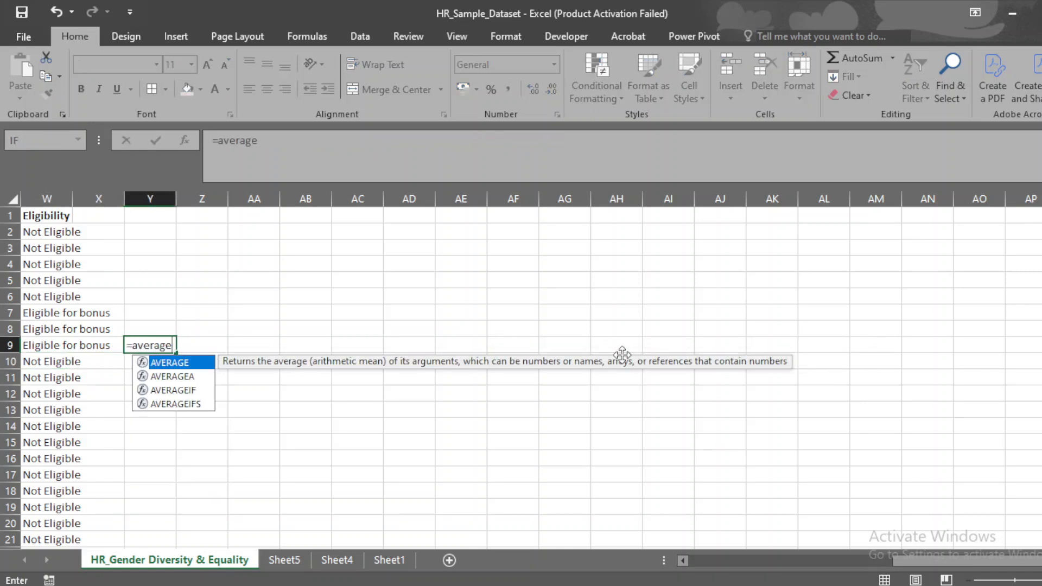
pyautogui.write('if')
pyautogui.press('Tab')
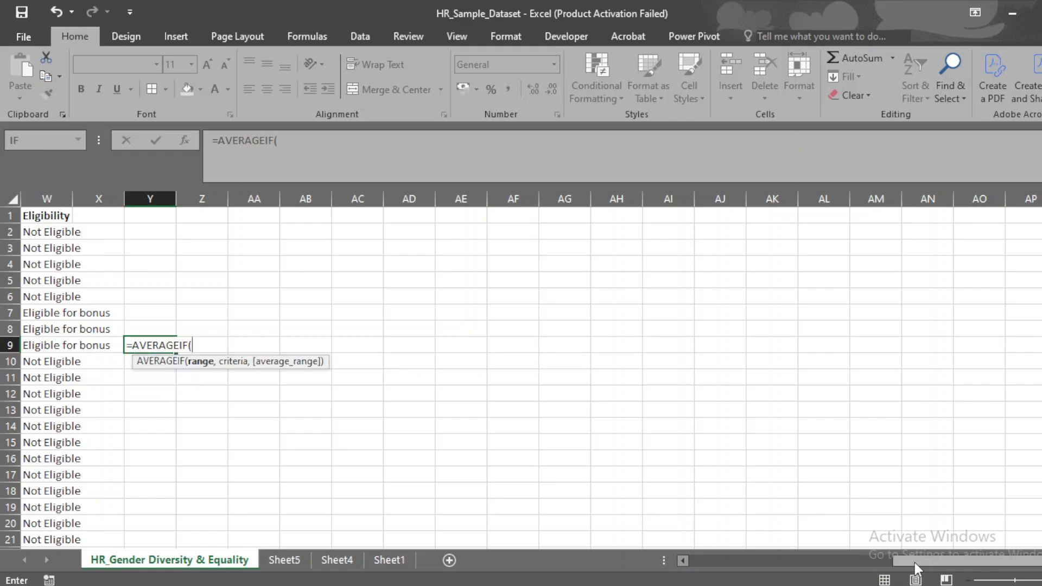
# Use Status column M:M as the AVERAGEIF range and "Active" as the criteria, and accept the formula correction
pyautogui.moveTo(914, 562); pyautogui.dragTo(702, 560)
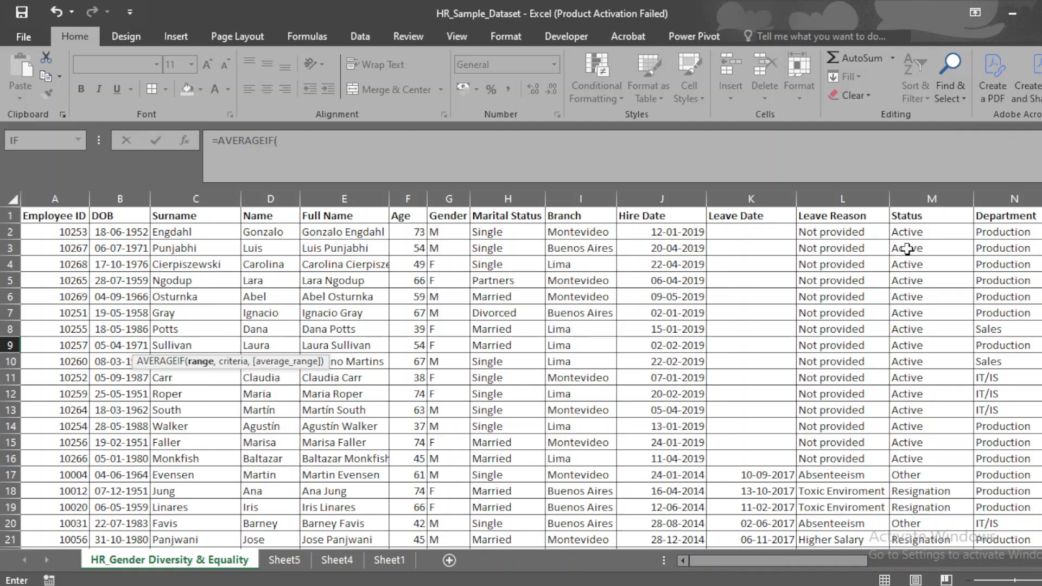
pyautogui.click(933, 196)
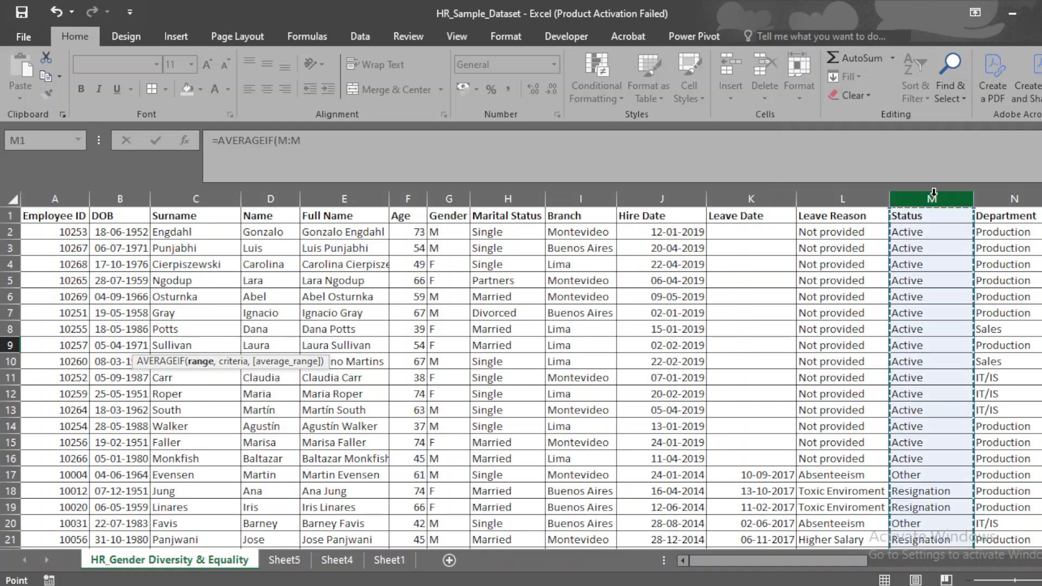
pyautogui.write(',')
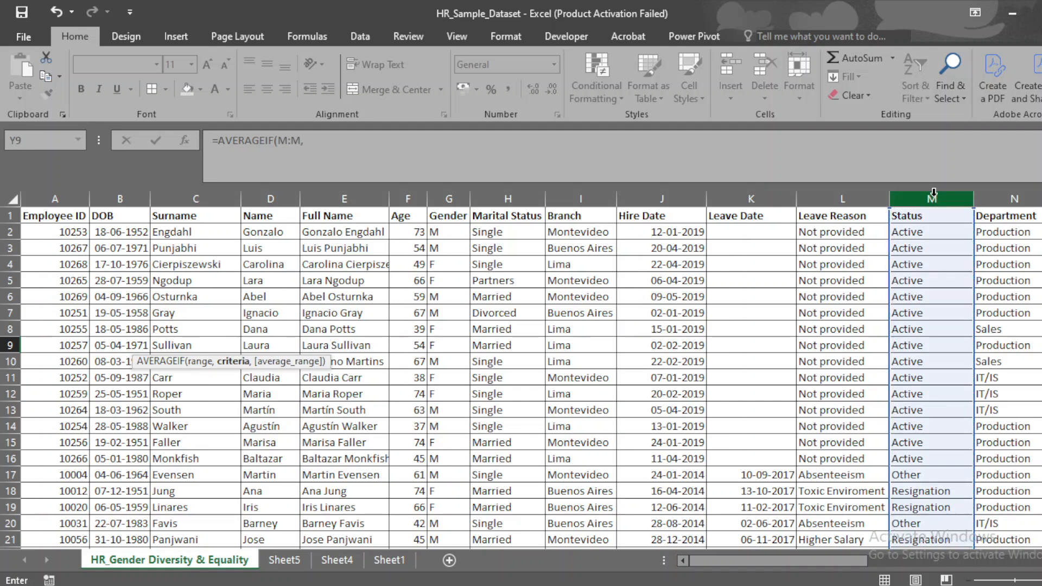
pyautogui.write('"Active')
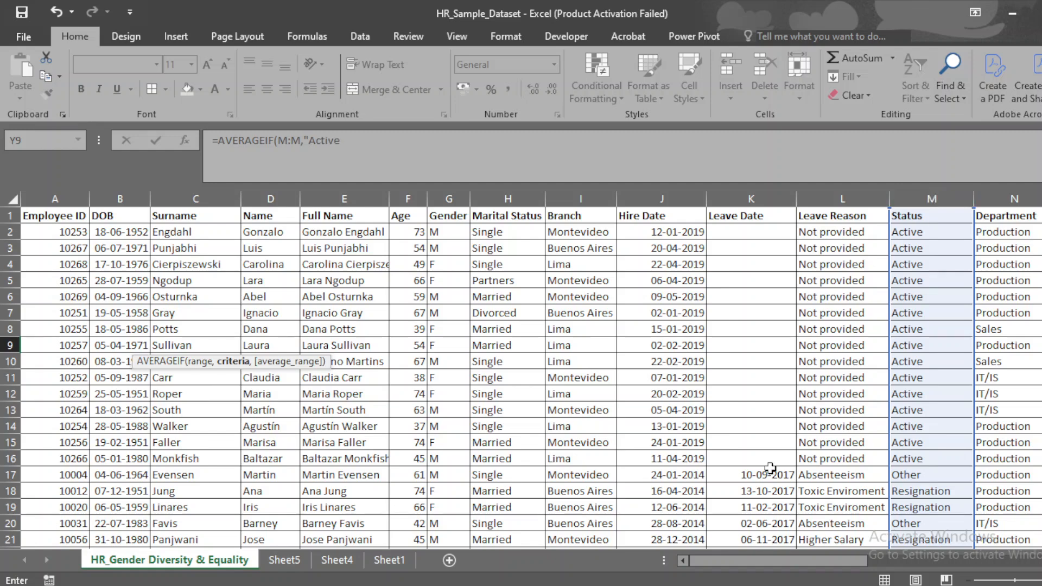
pyautogui.press('Return')
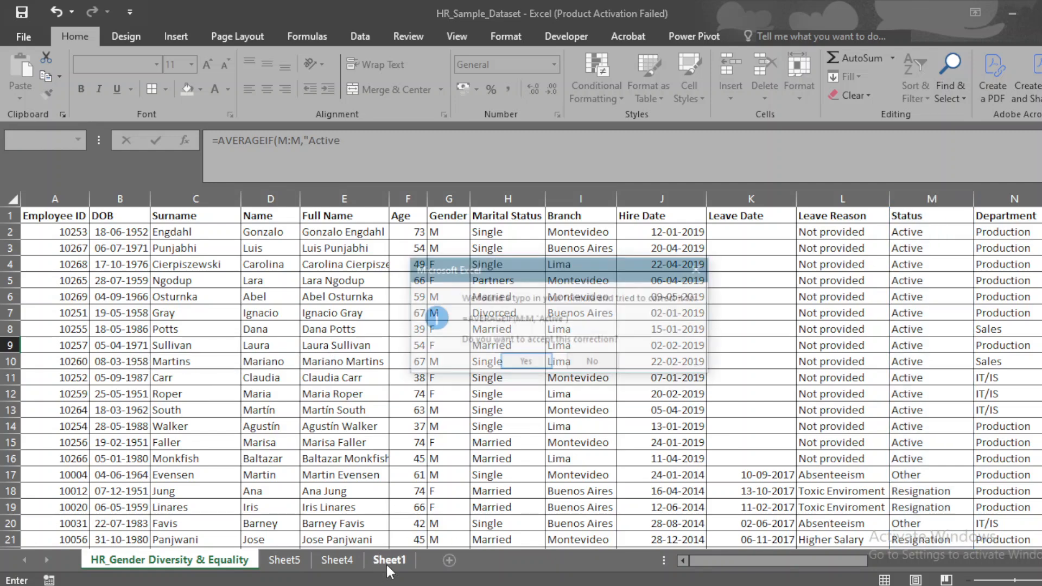
pyautogui.click(527, 360)
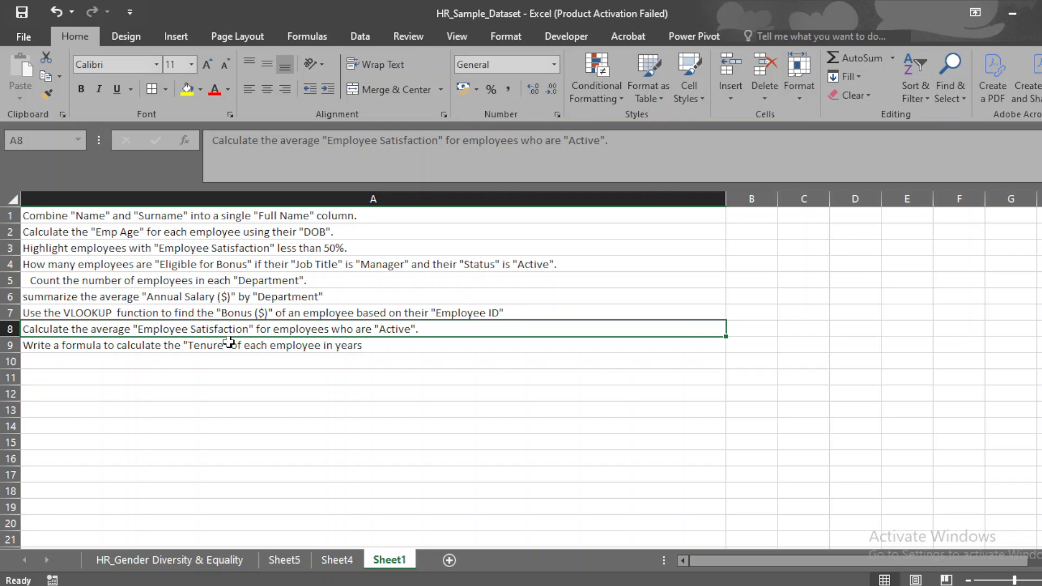
# Add the Employee Satisfaction cells O2:O46 as the average range of the AVERAGEIF formula in Y9
pyautogui.click(207, 555)
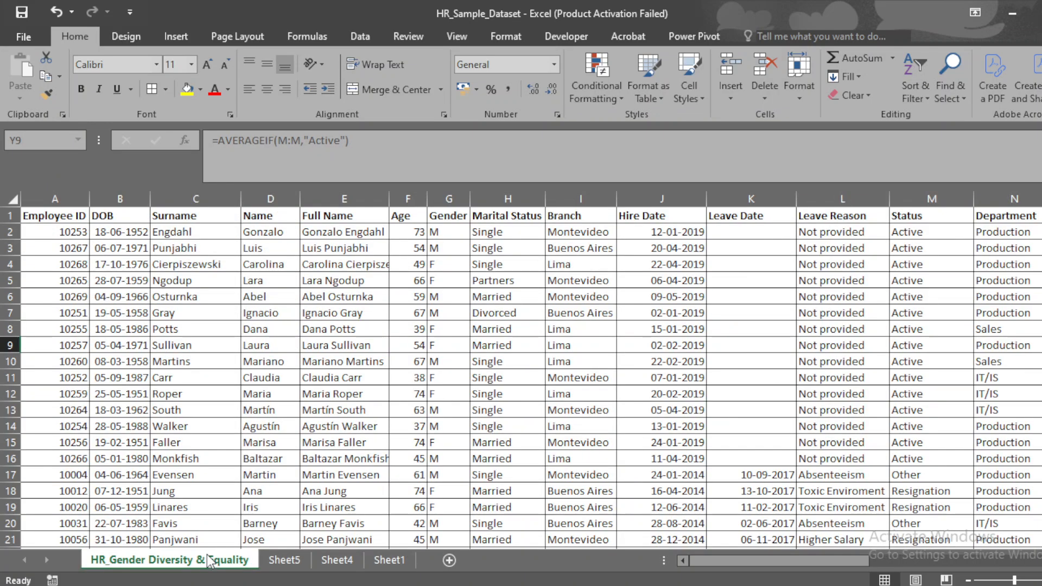
pyautogui.click(370, 142)
pyautogui.press('BackSpace')
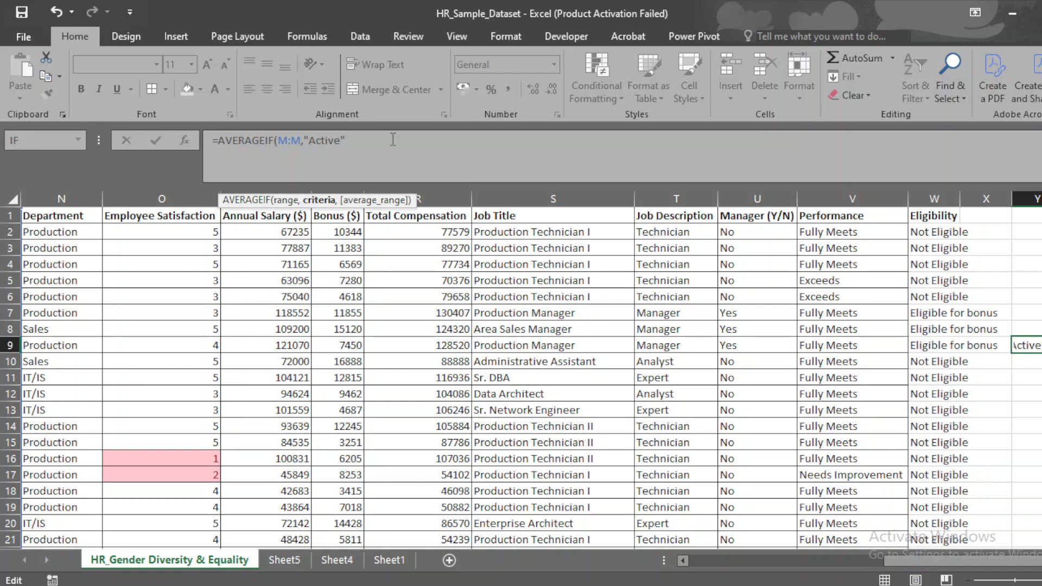
pyautogui.write(',')
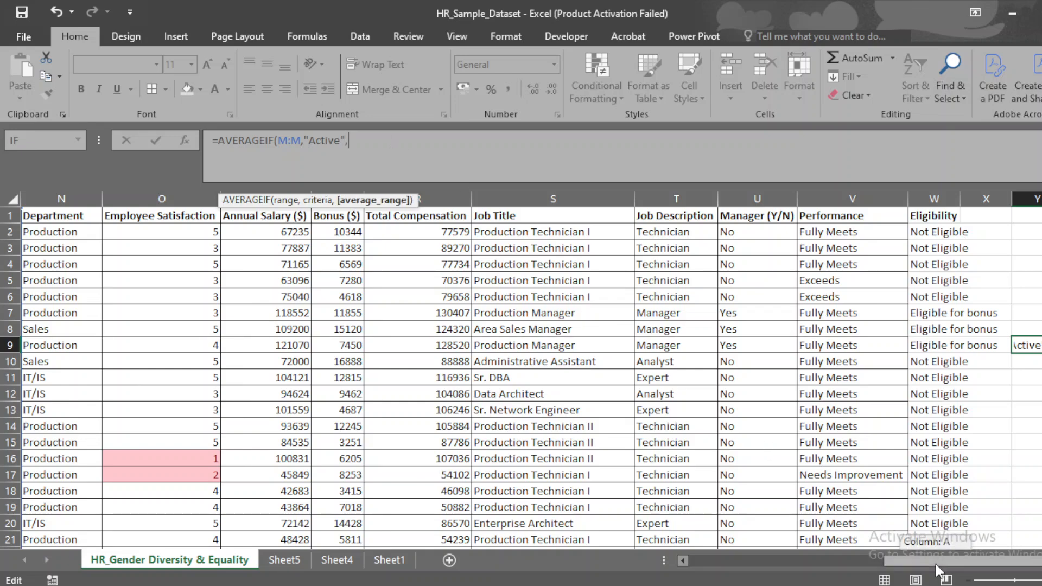
pyautogui.moveTo(934, 562); pyautogui.dragTo(888, 562)
pyautogui.click(454, 236)
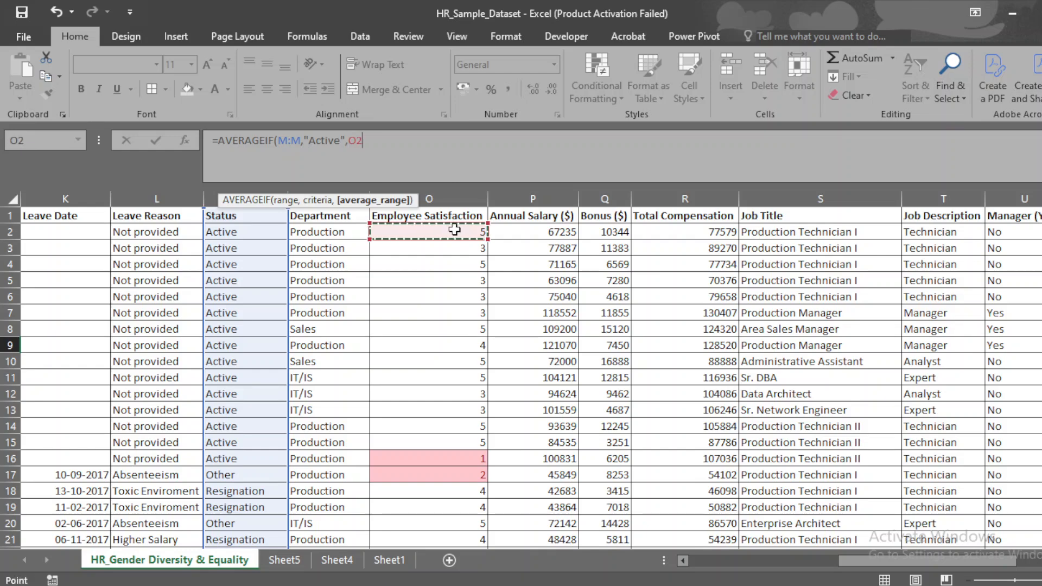
pyautogui.hotkey('ctrl', 'shift', 'Down')
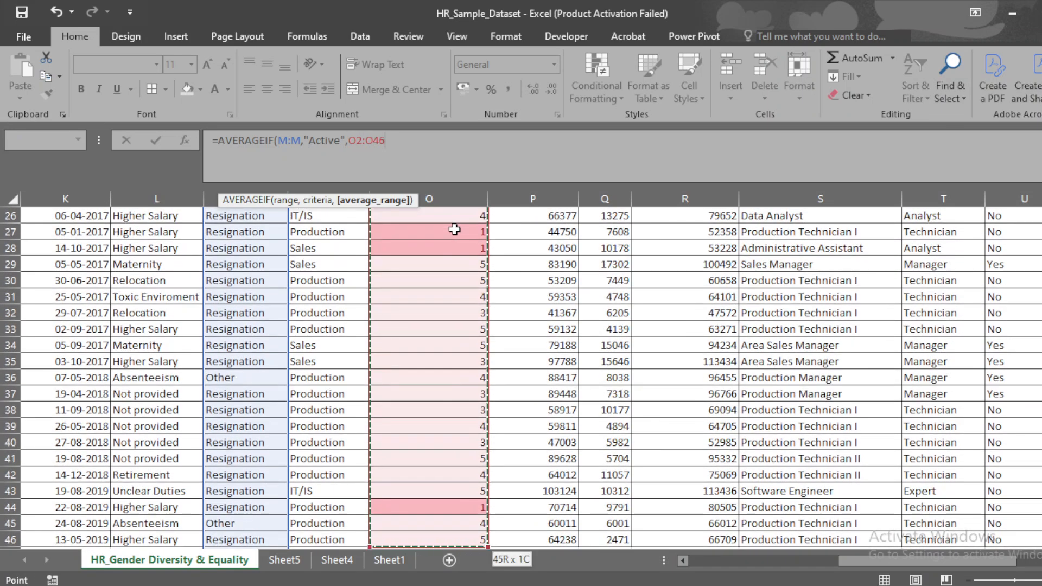
pyautogui.press('Return')
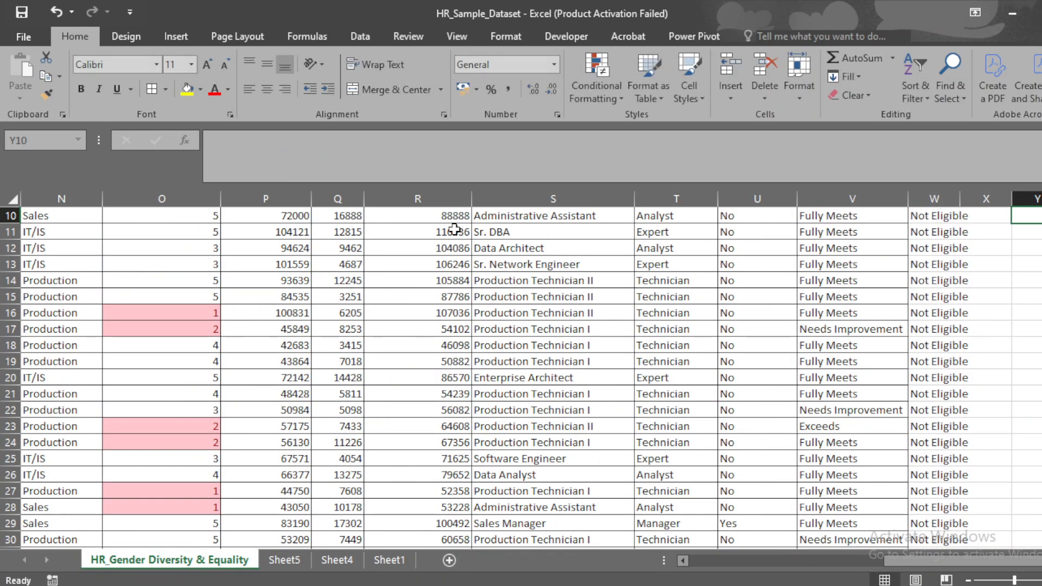
pyautogui.moveTo(1041, 352); pyautogui.dragTo(1041, 334)
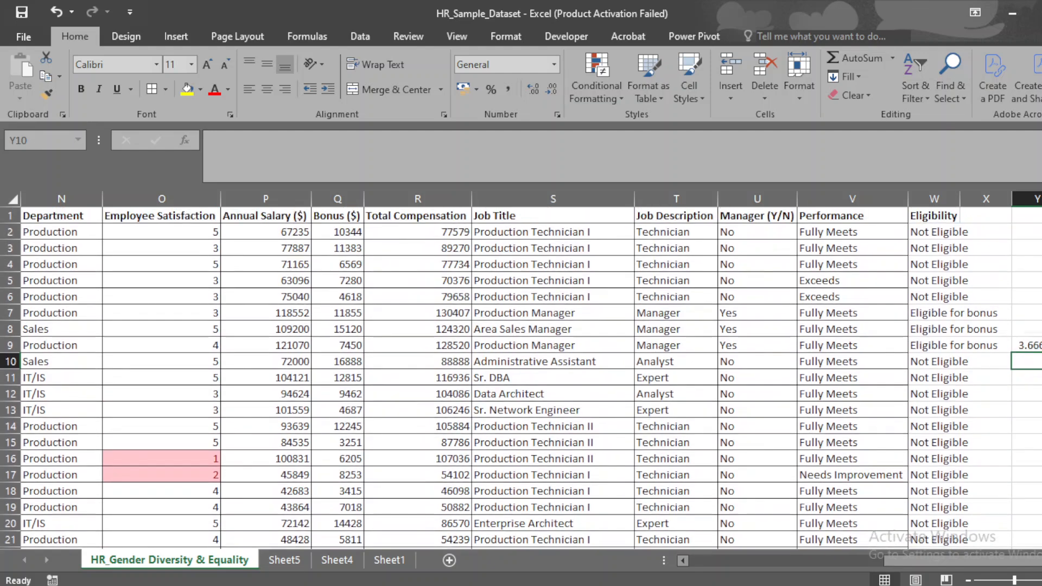
pyautogui.click(1031, 347)
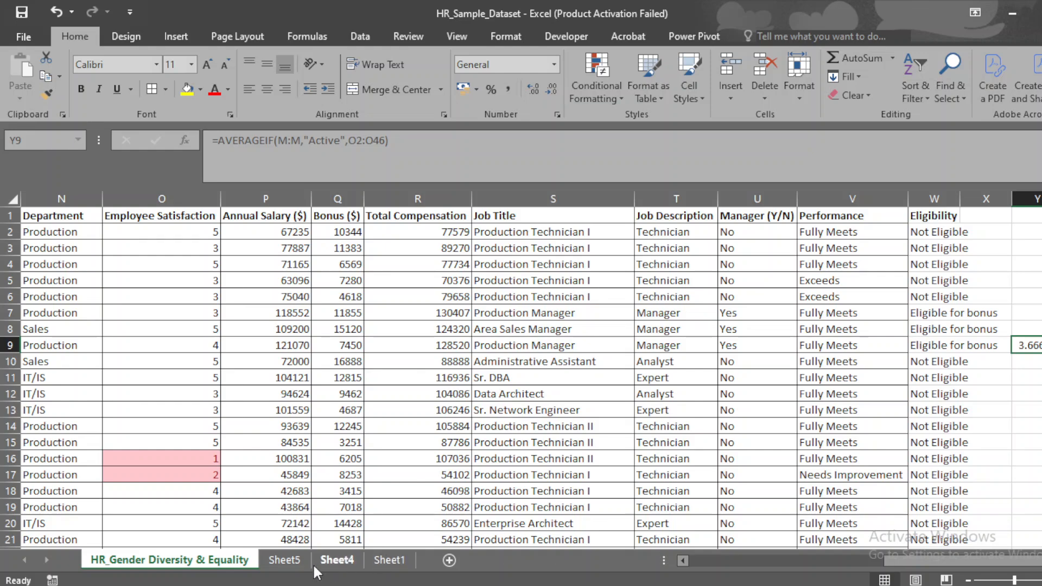
# Review the Tenure calculation task in cell A9 of Sheet1
pyautogui.click(374, 565)
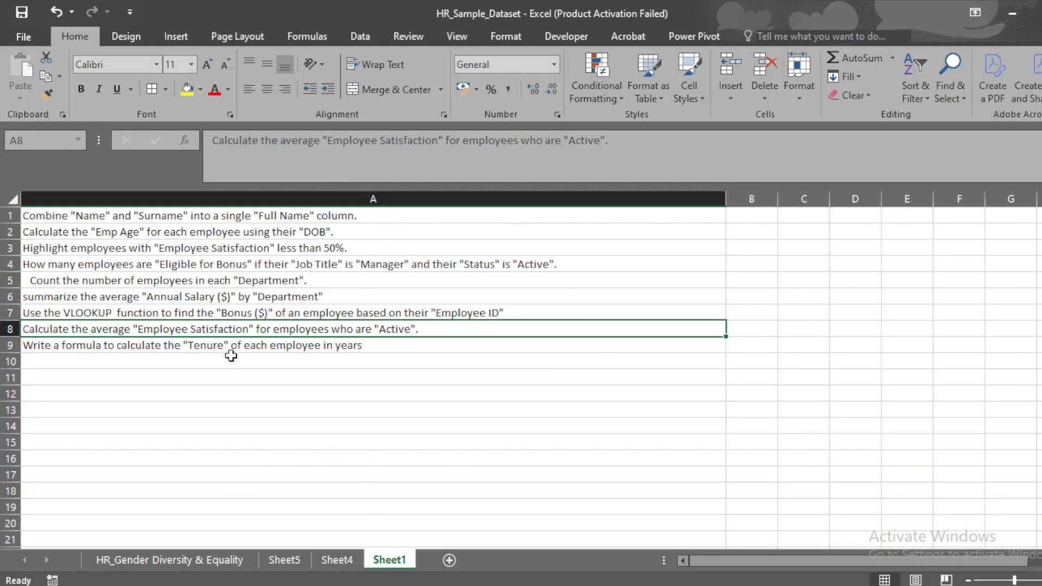
pyautogui.click(164, 359)
pyautogui.click(97, 341)
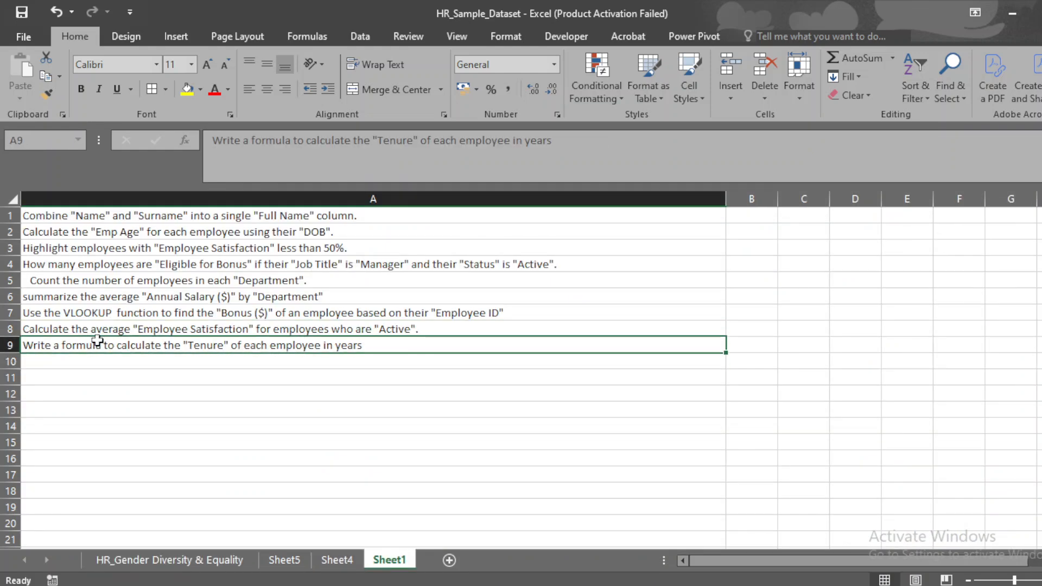
# Insert a blank column before Leave Reason in the HR_Gender Diversity & Equality sheet and select its header cell L1
pyautogui.click(189, 562)
pyautogui.click(468, 364)
pyautogui.hotkey('ctrl', 'Up')
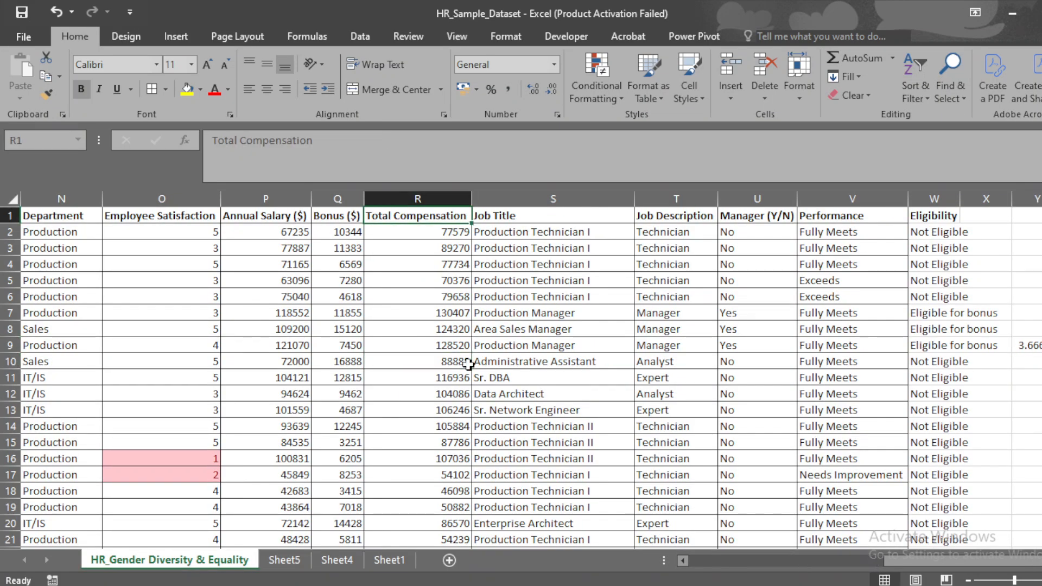
pyautogui.hotkey('ctrl', 'Left')
pyautogui.press('Right')
pyautogui.press('Right')
pyautogui.press('Right')
pyautogui.press('Right')
pyautogui.press('Right')
pyautogui.press('Right')
pyautogui.press('Right')
pyautogui.press('Right')
pyautogui.press('Right')
pyautogui.press('Right')
pyautogui.press('Right')
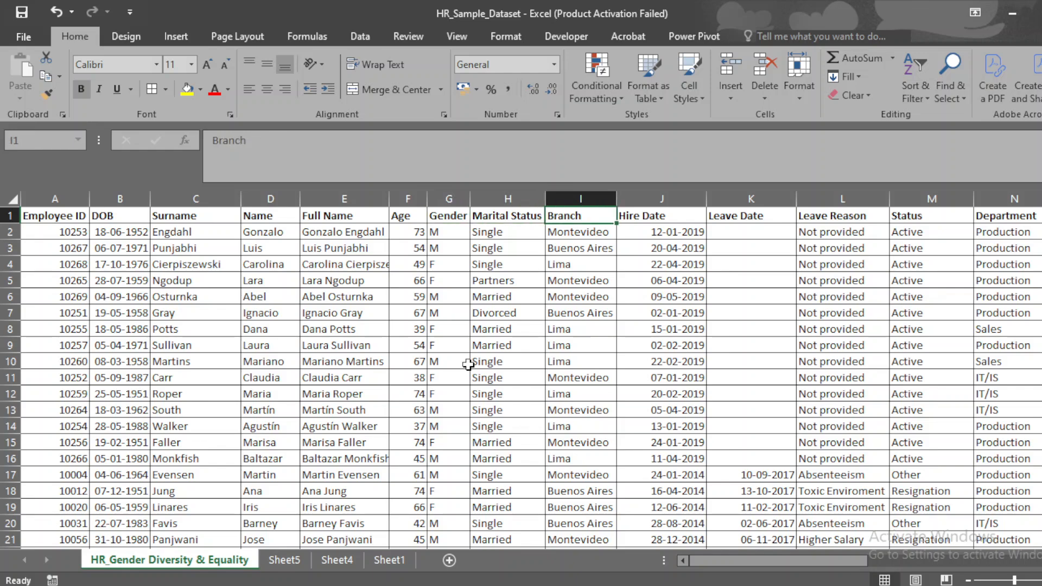
pyautogui.hotkey('ctrl', 'shift', 'Down')
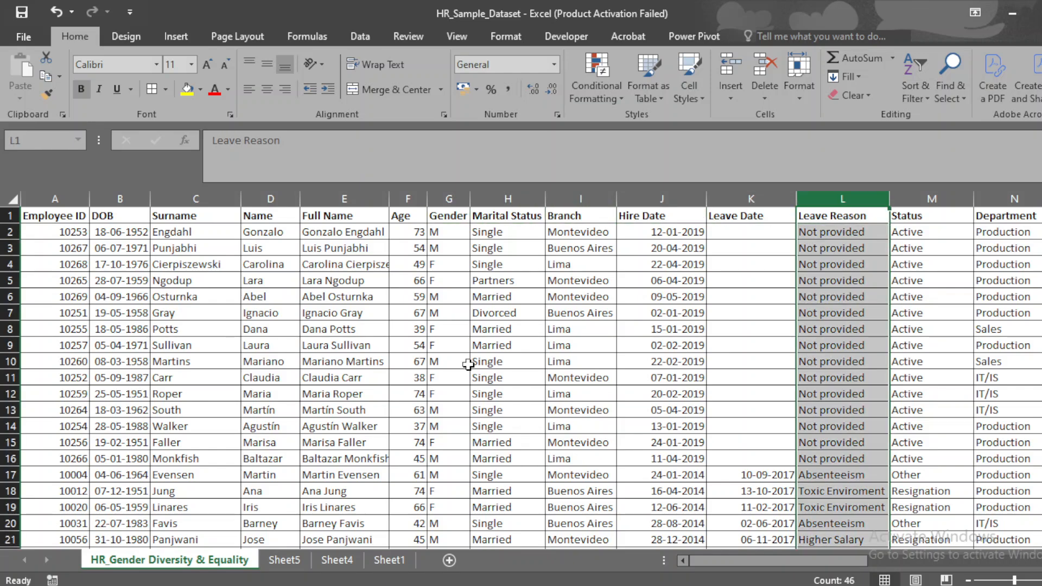
pyautogui.hotkey('ctrl', 'shift', '+')
pyautogui.press('Up')
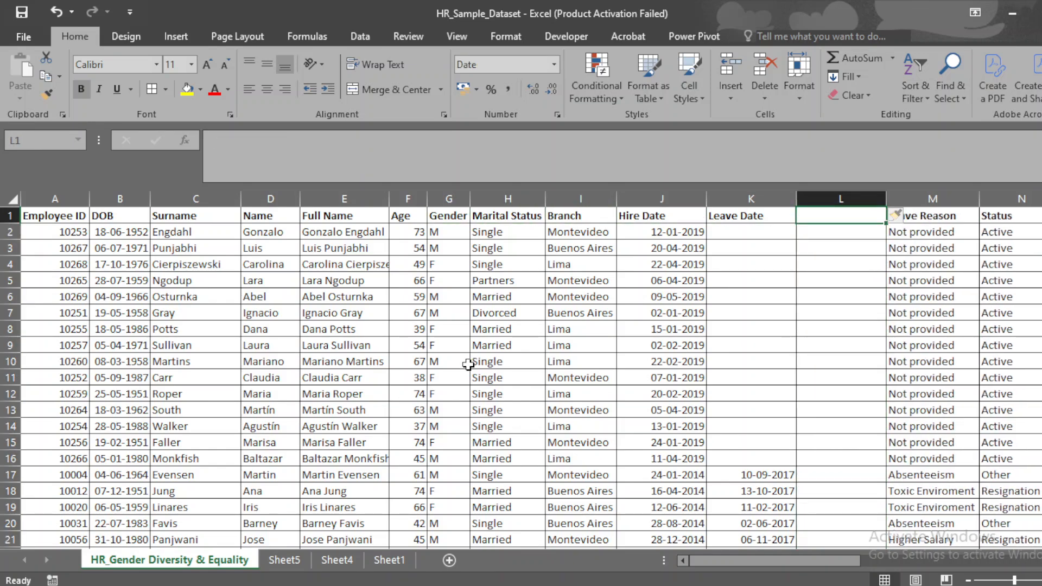
# Enter the header Tenure in L1 and start an IF formula in L2 that tests whether Leave Date K2 equals ""
pyautogui.write('Tenure')
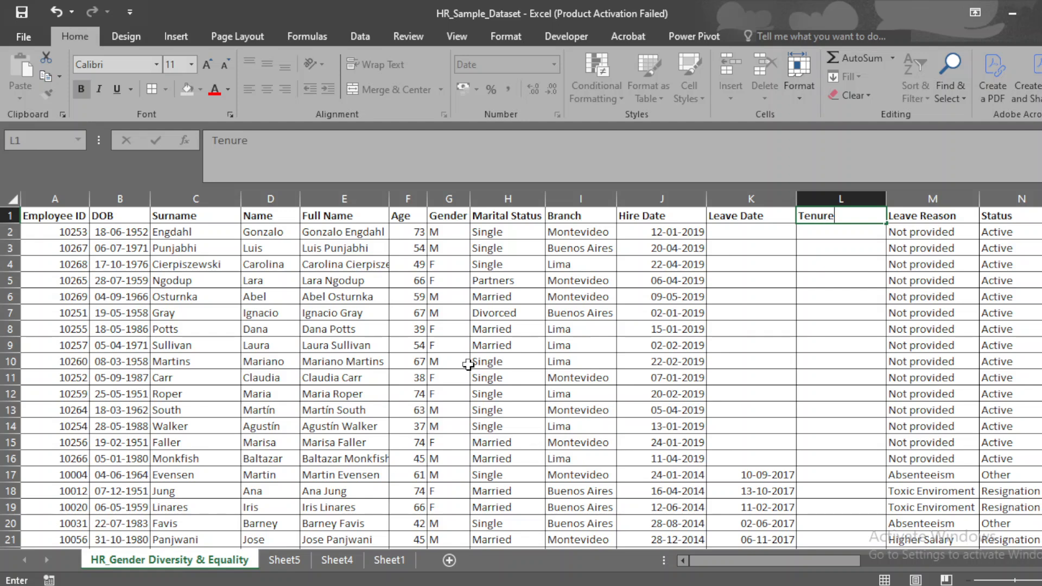
pyautogui.press('Return')
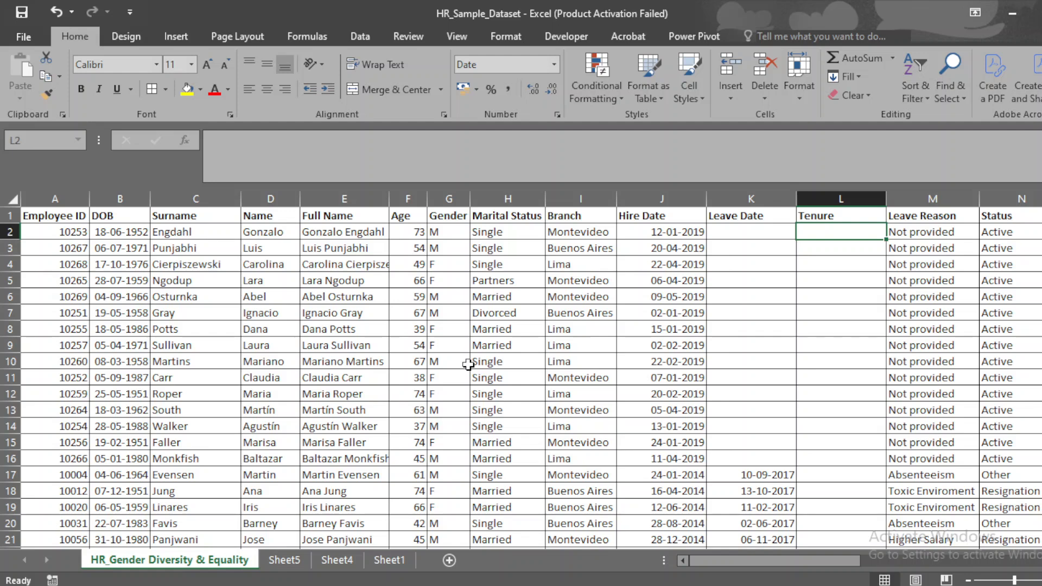
pyautogui.write('=i')
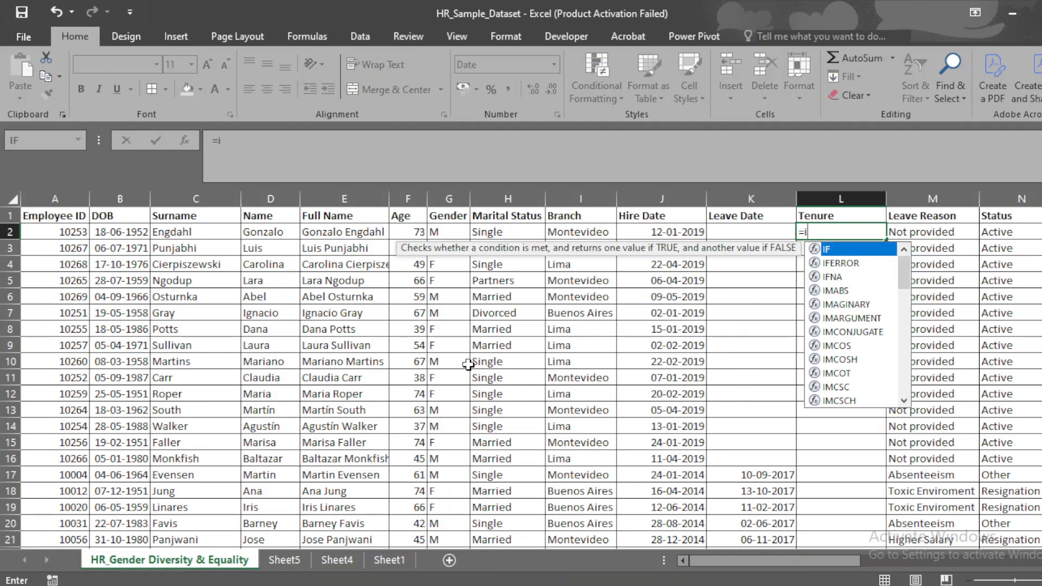
pyautogui.write('f(')
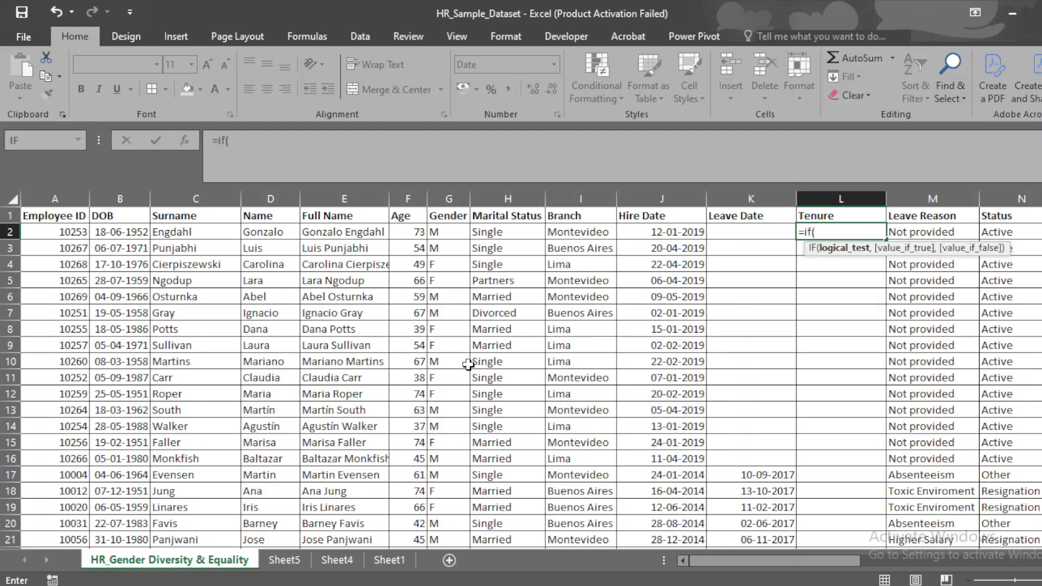
pyautogui.click(742, 232)
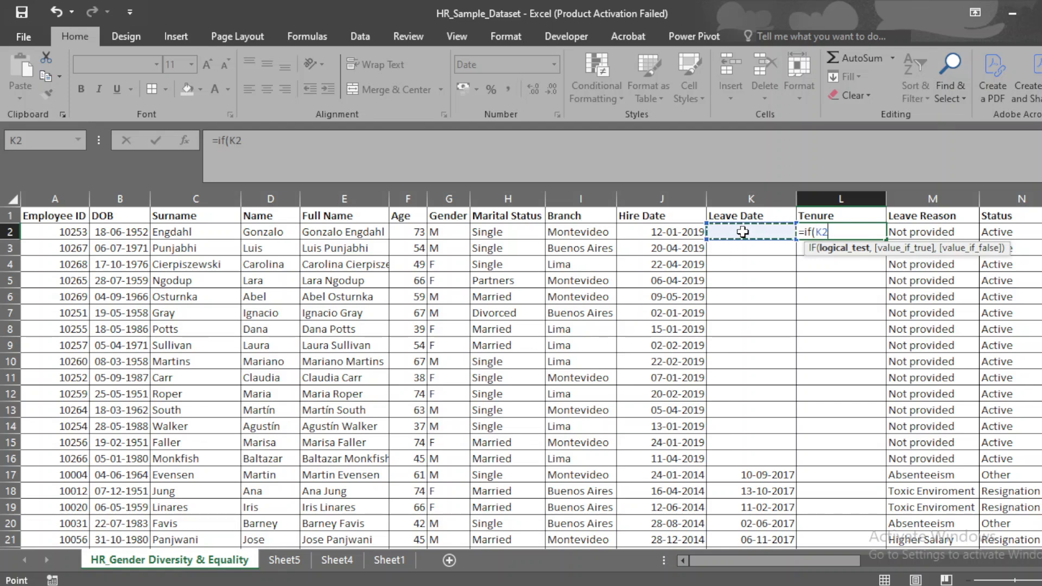
pyautogui.write('=""')
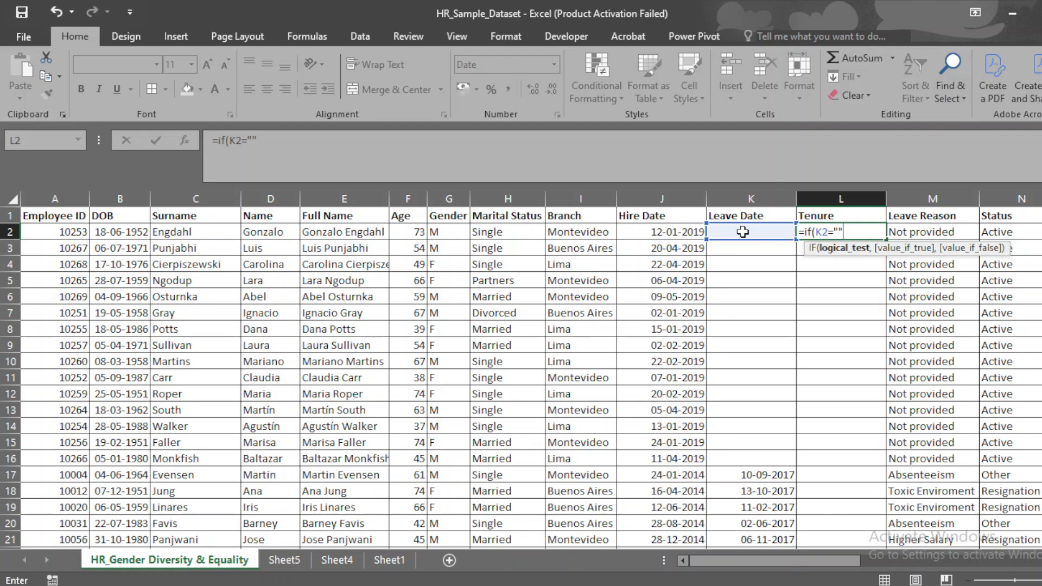
pyautogui.write(',')
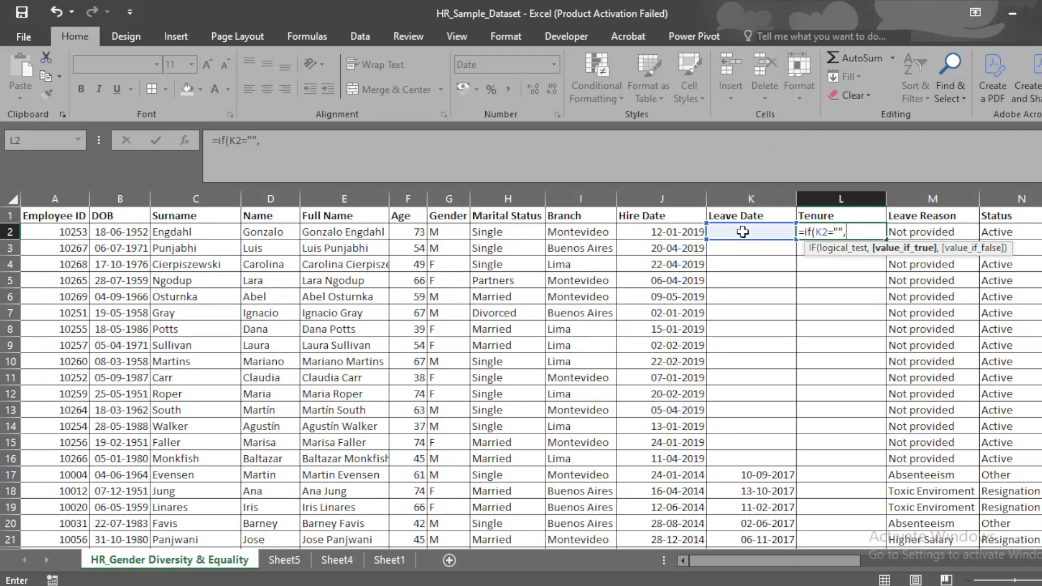
# Add DATEDIF(J2,TODAY(),"y") as the value-if-true argument of the IF formula in L2
pyautogui.write('dated')
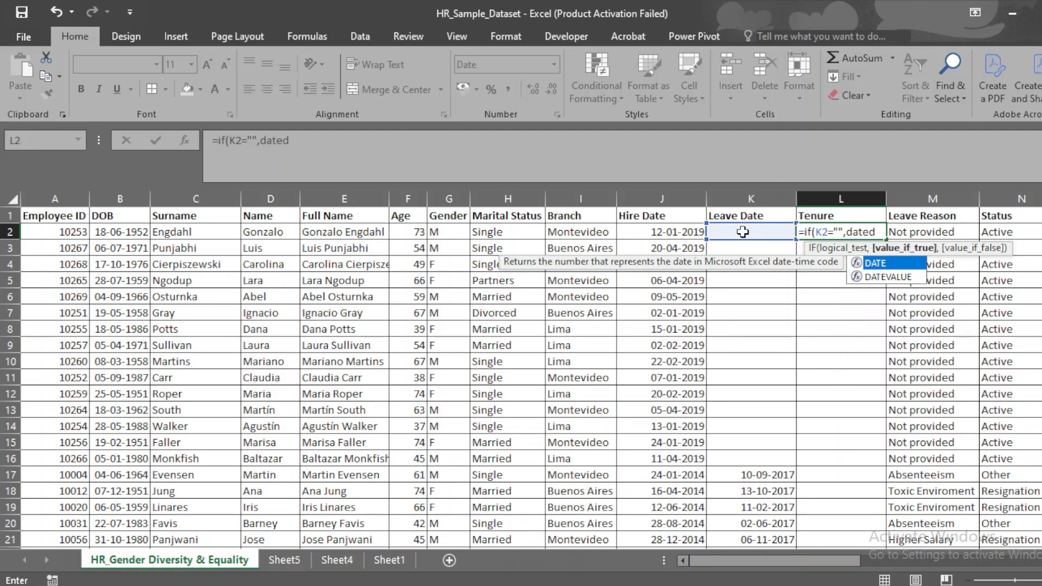
pyautogui.write('if')
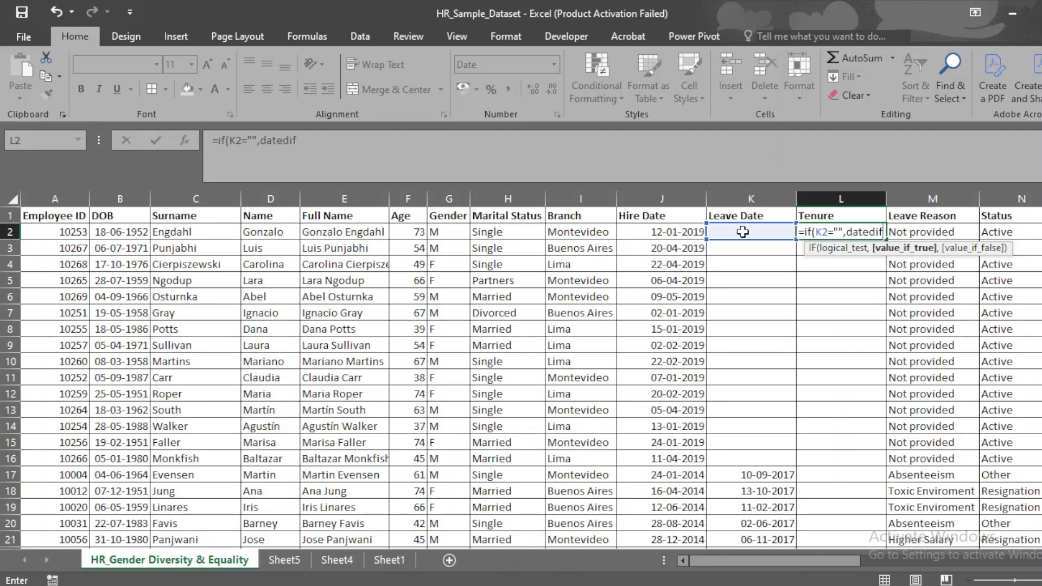
pyautogui.write('(')
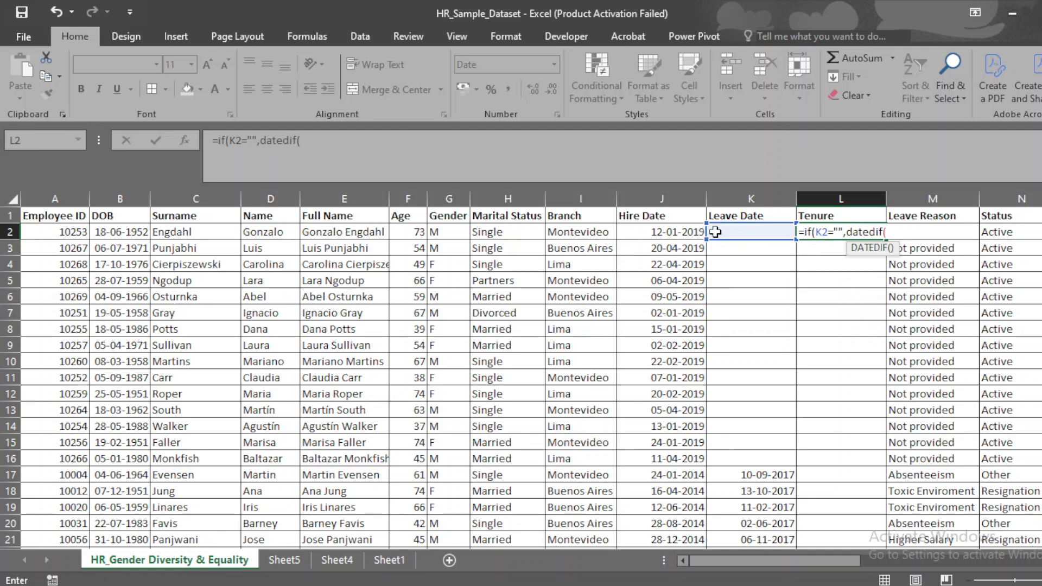
pyautogui.click(661, 233)
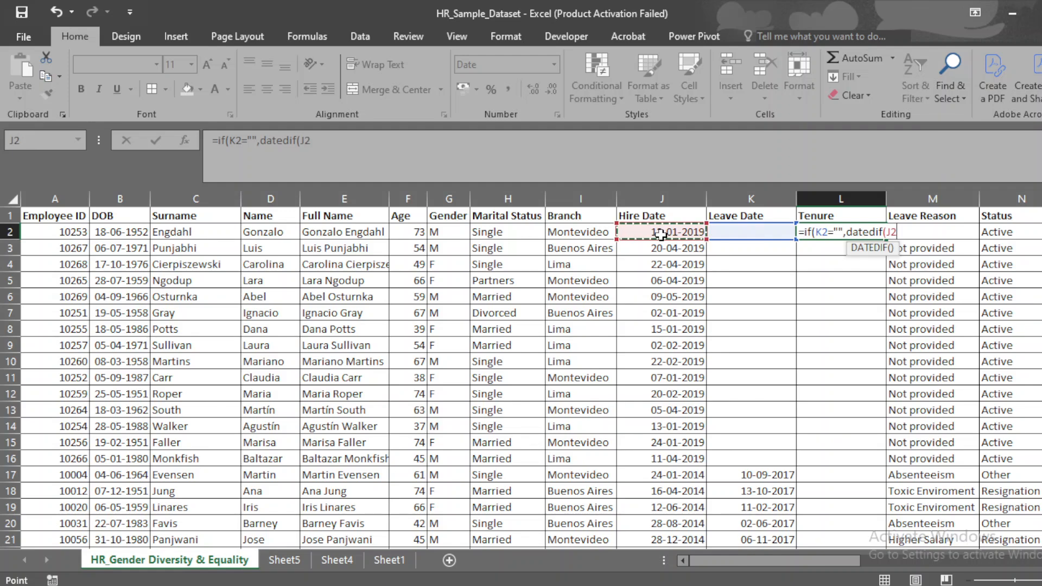
pyautogui.write(',toda')
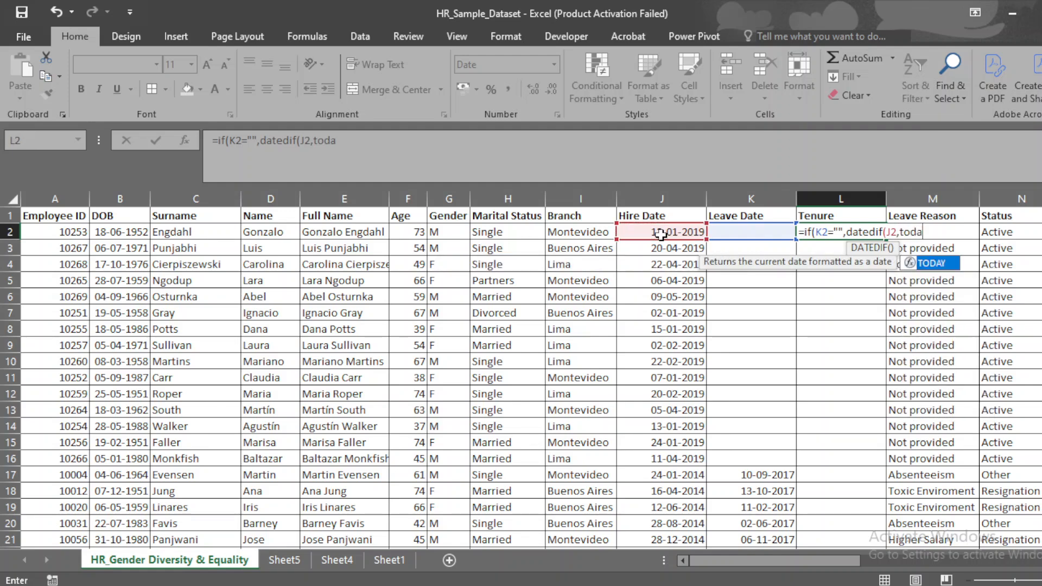
pyautogui.write('y()')
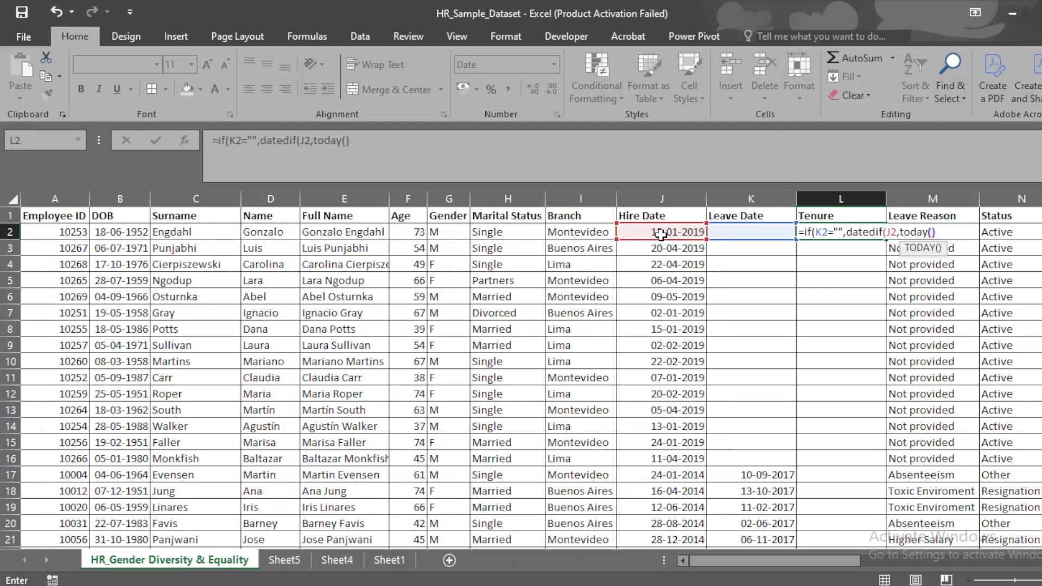
pyautogui.write(',')
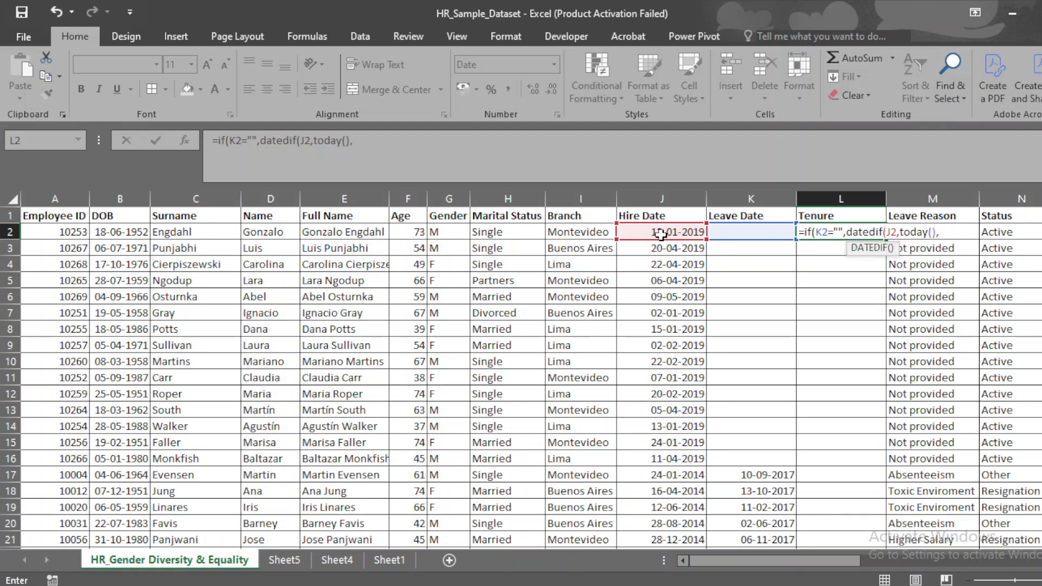
pyautogui.write('"y")')
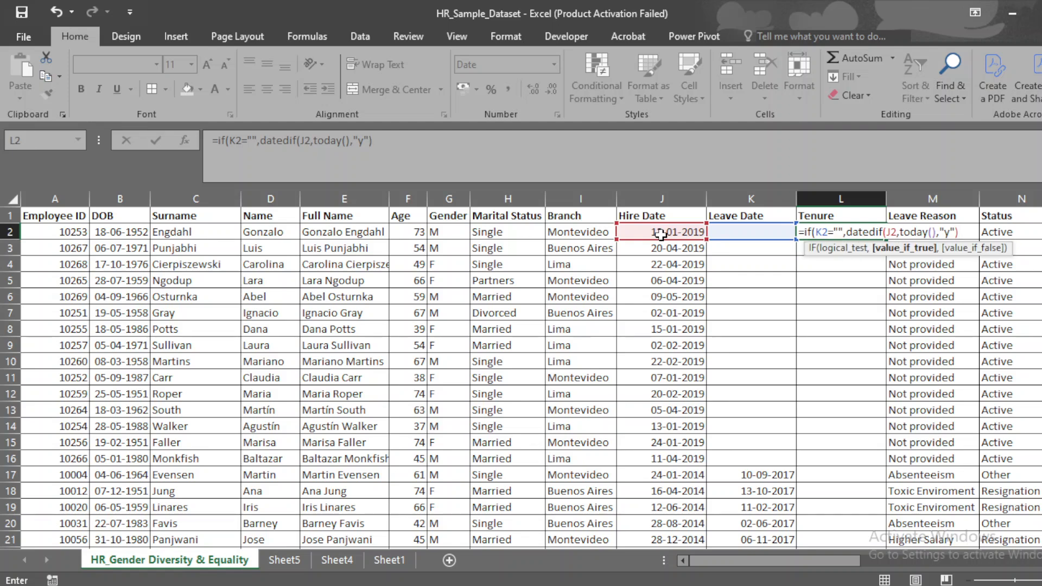
pyautogui.write(',')
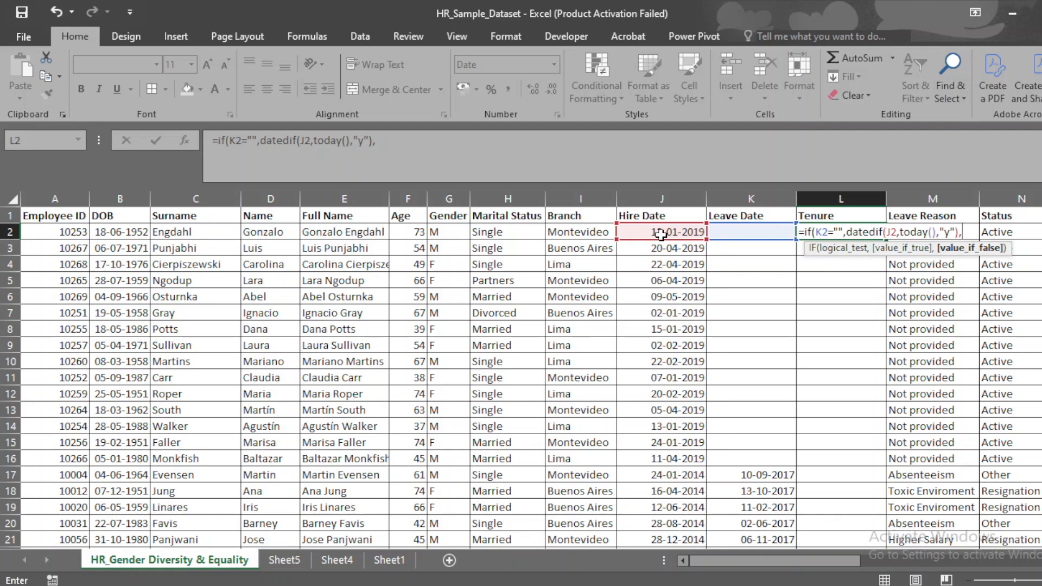
# Add DATEDIF(J2,K2,"y") as the value-if-false argument and complete the Tenure formula in L2
pyautogui.write('dated')
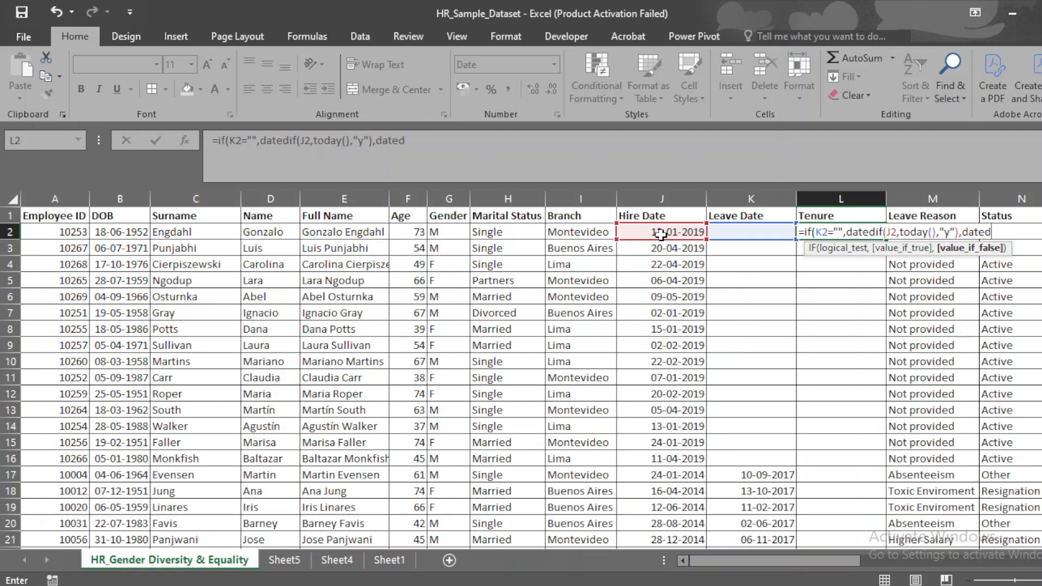
pyautogui.write('if')
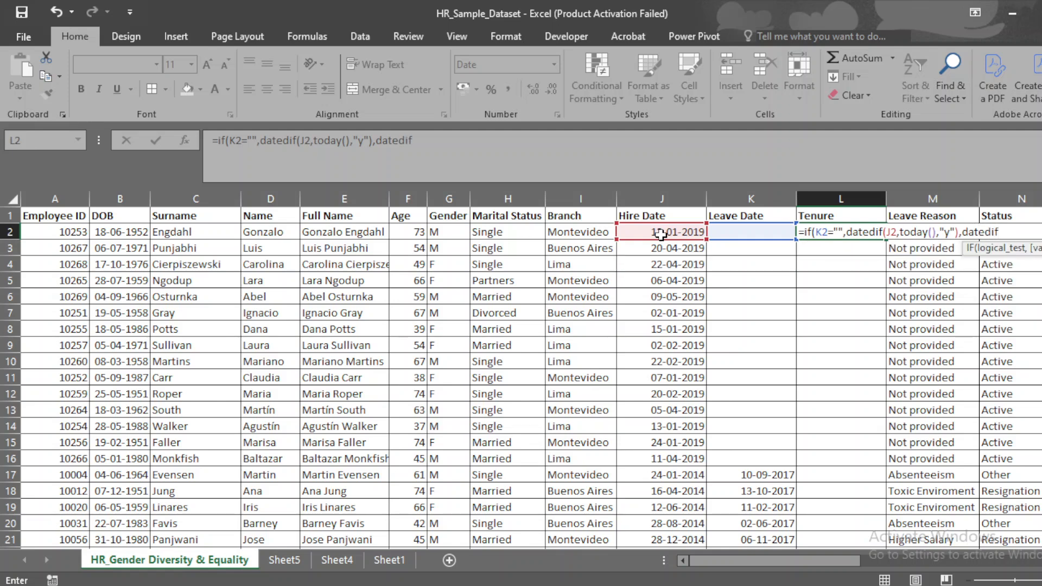
pyautogui.write('(')
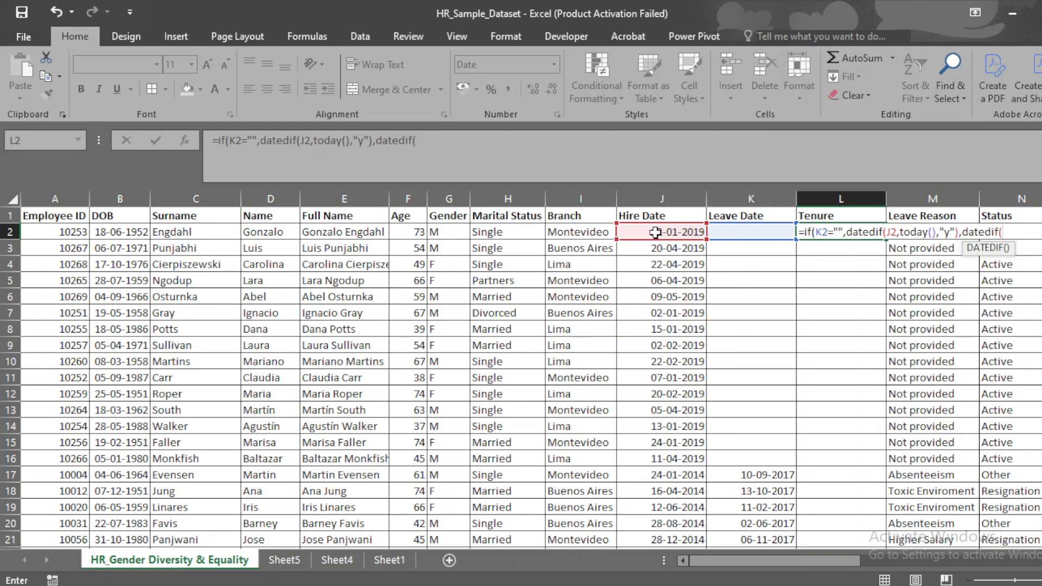
pyautogui.click(655, 233)
pyautogui.write(',')
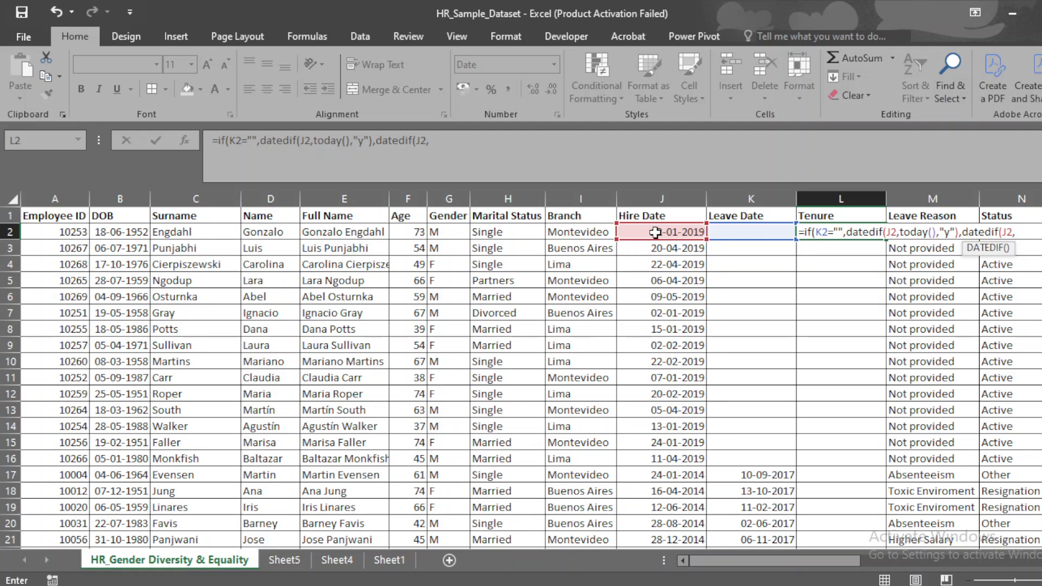
pyautogui.click(743, 231)
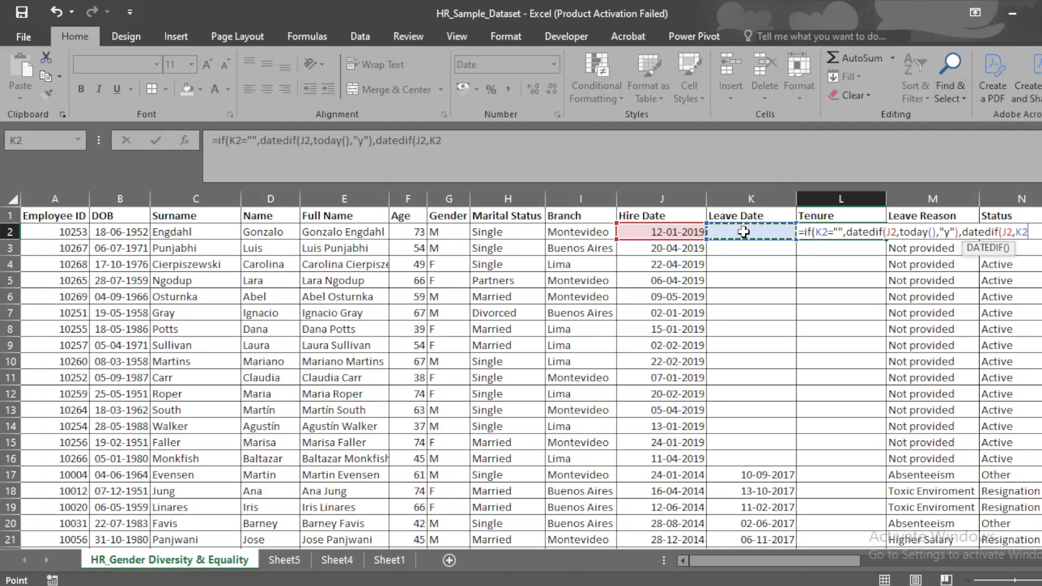
pyautogui.write(',"y")')
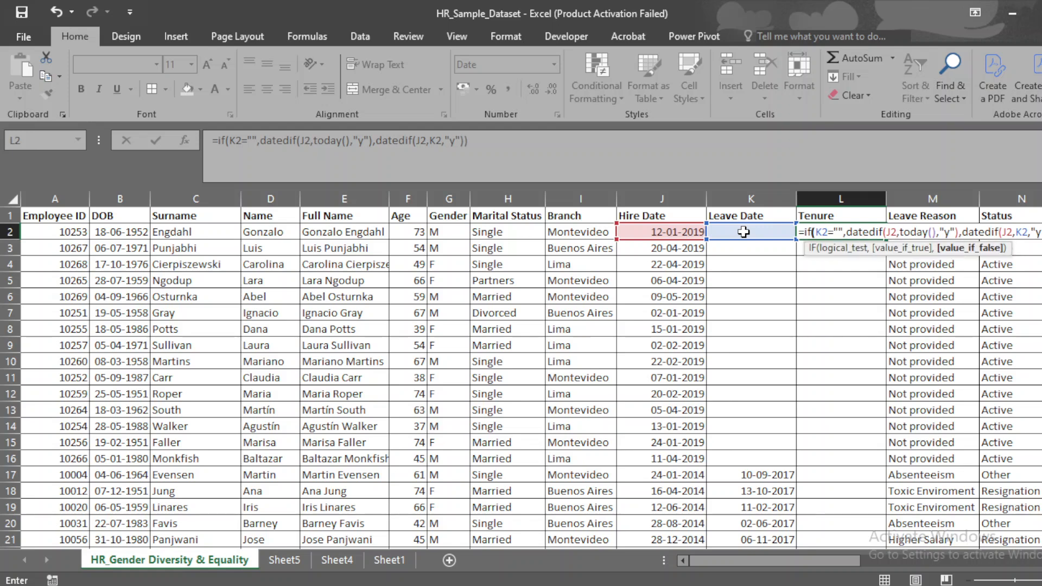
pyautogui.write(')')
pyautogui.press('Return')
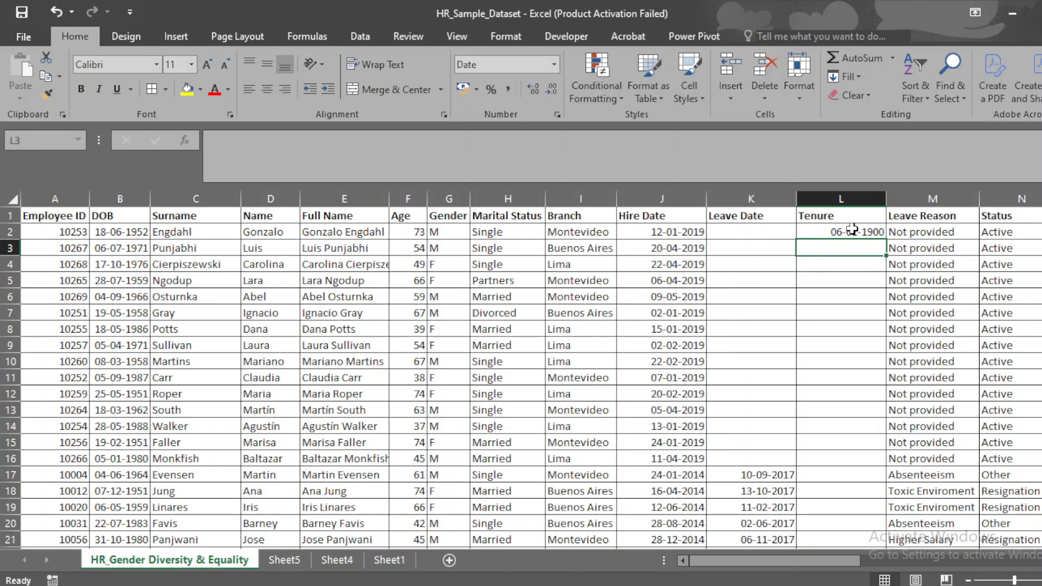
# Format the Tenure result in L2 as Number with no decimal places
pyautogui.click(854, 228)
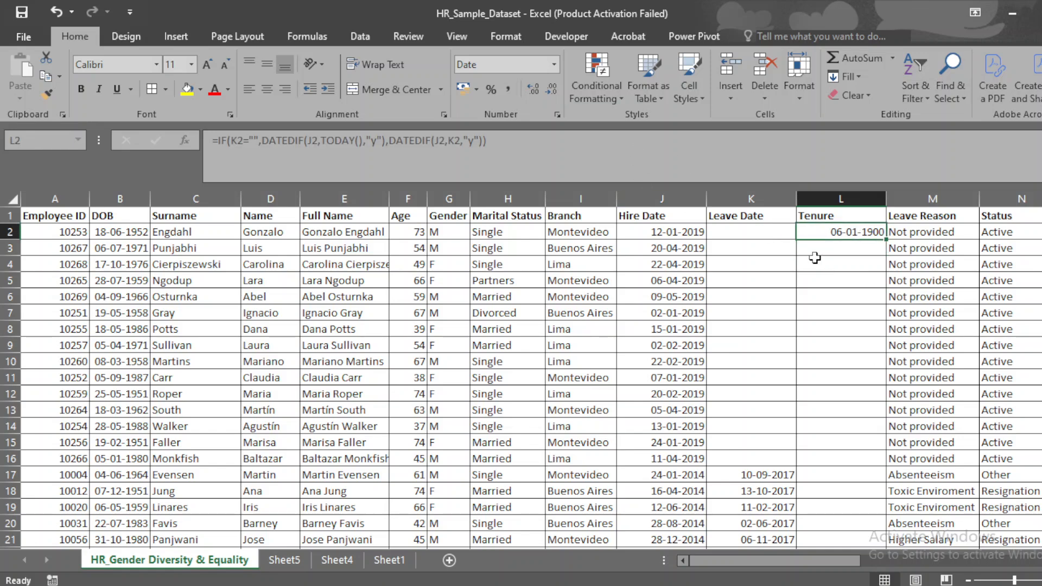
pyautogui.click(559, 64)
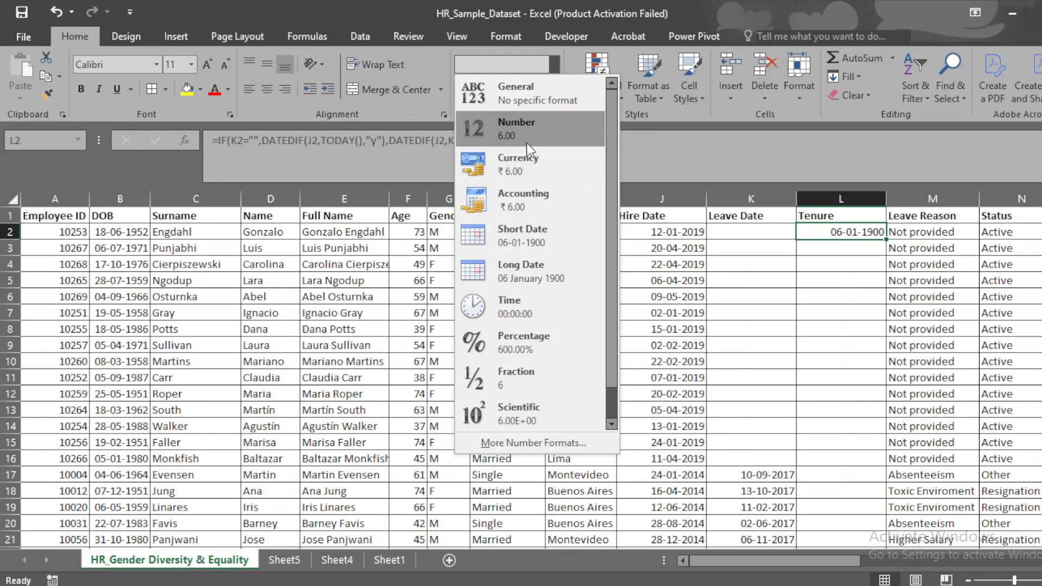
pyautogui.click(523, 134)
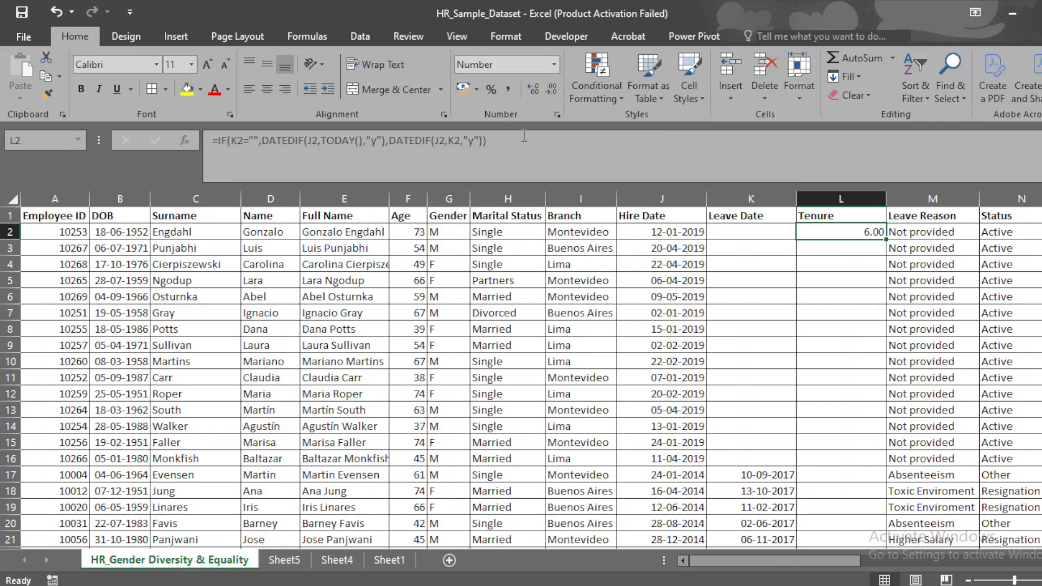
pyautogui.click(549, 89)
pyautogui.click(549, 89)
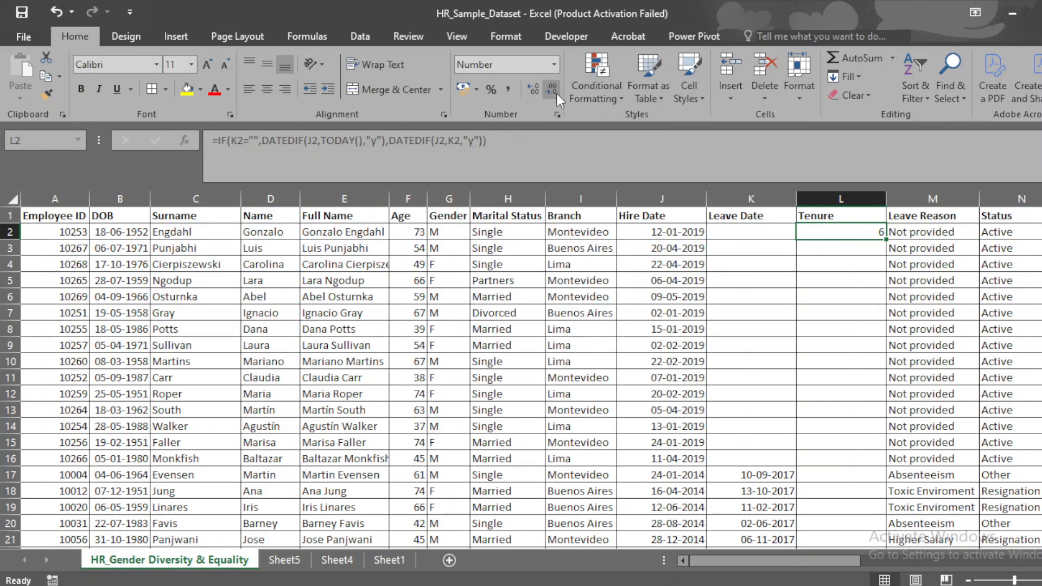
# Fill the Tenure formula from L2 down to L46 and check the results along the column
pyautogui.doubleClick(886, 239)
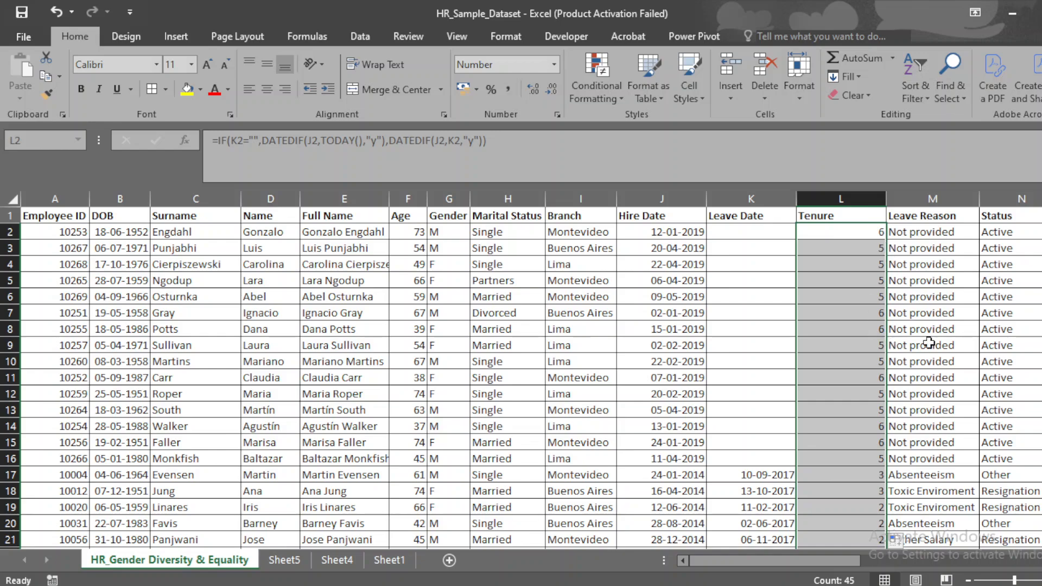
pyautogui.moveTo(1041, 302); pyautogui.dragTo(1041, 475)
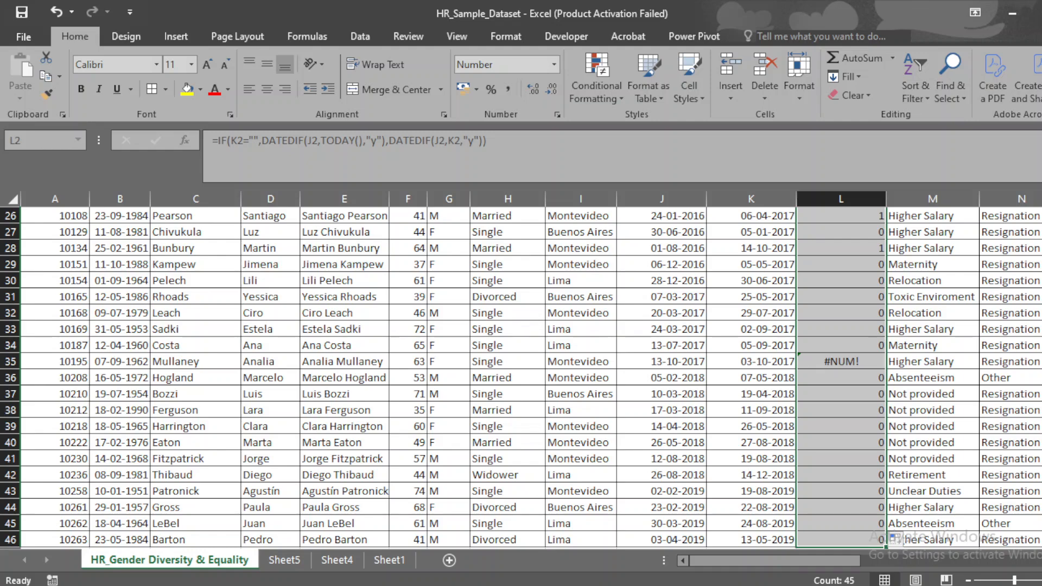
pyautogui.moveTo(1041, 427); pyautogui.dragTo(1041, 244)
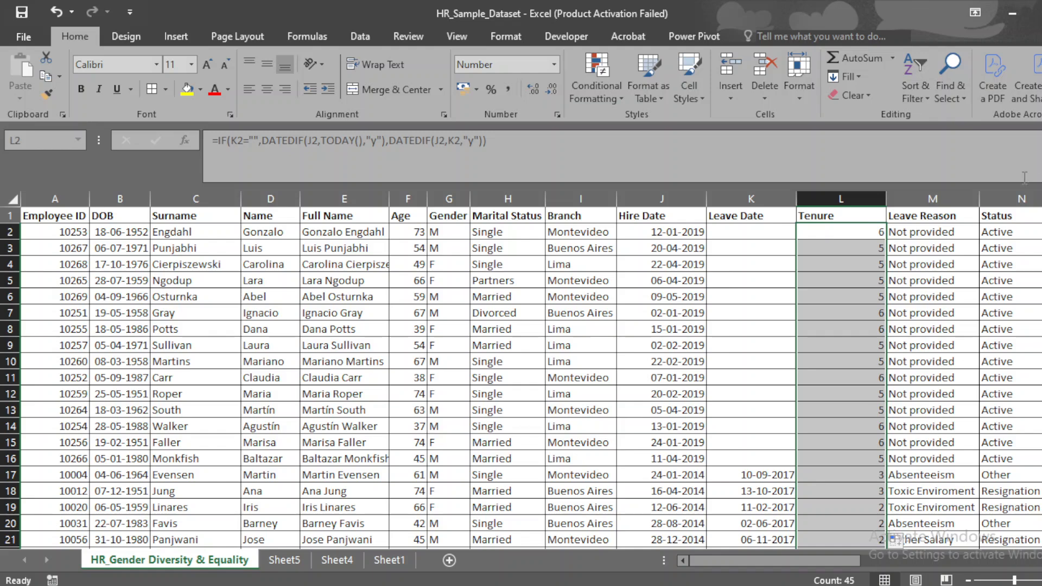
pyautogui.click(940, 329)
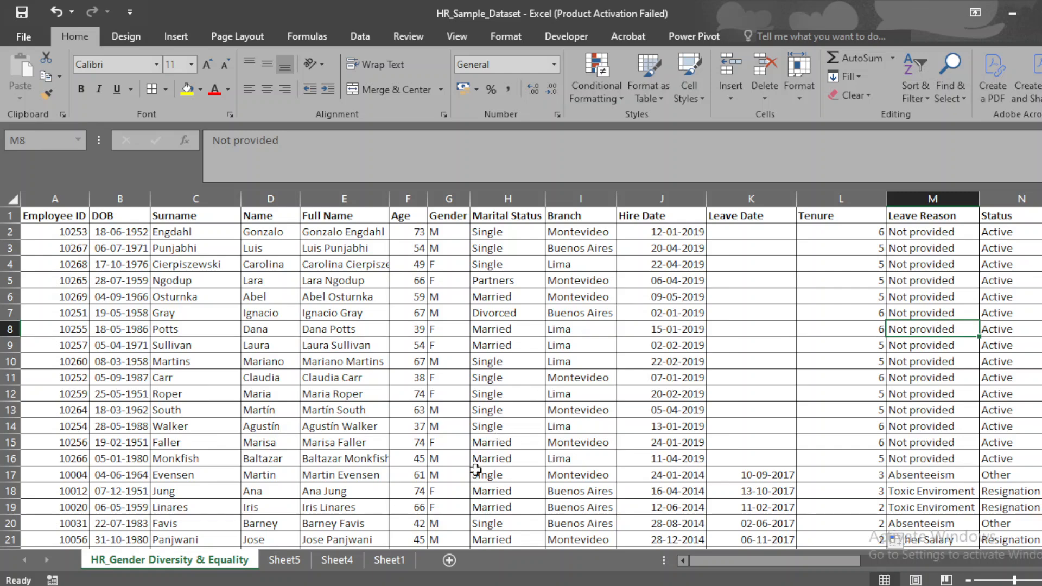
# Review the task list in A1:A9 of Sheet1 and return to the HR_Gender Diversity & Equality sheet
pyautogui.click(382, 561)
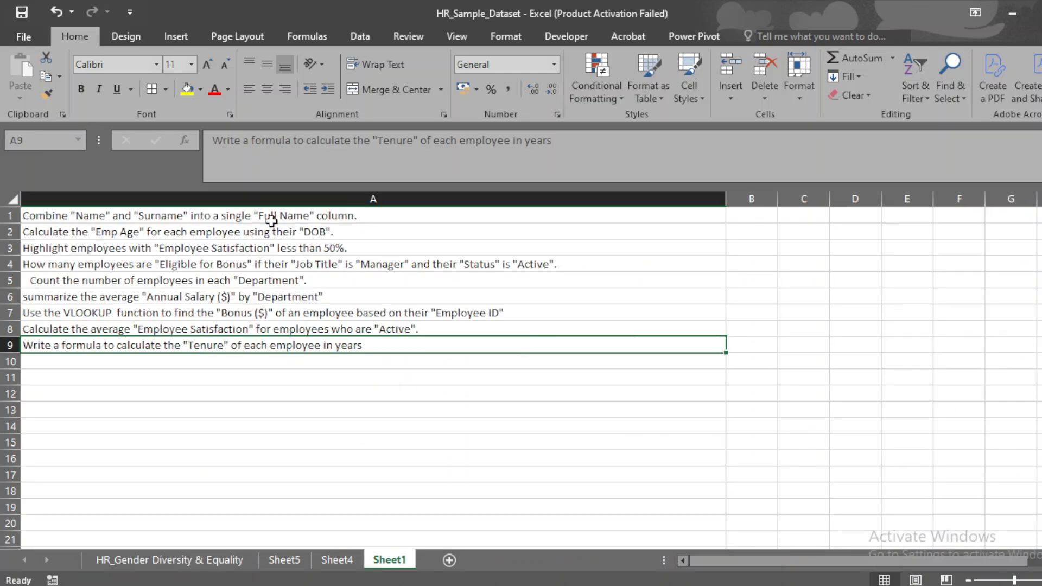
pyautogui.moveTo(272, 221); pyautogui.dragTo(277, 346)
pyautogui.click(269, 398)
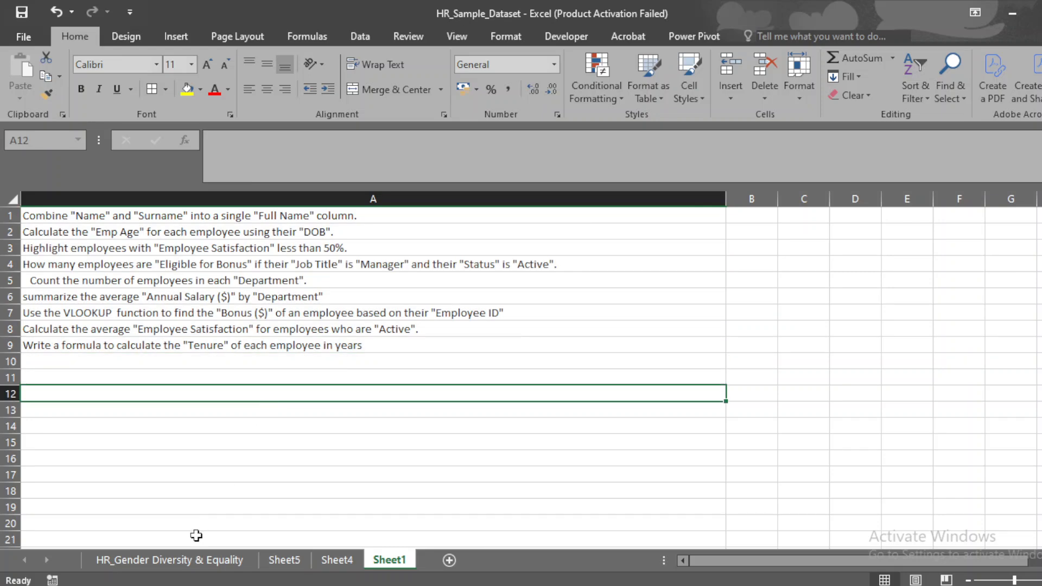
pyautogui.click(181, 560)
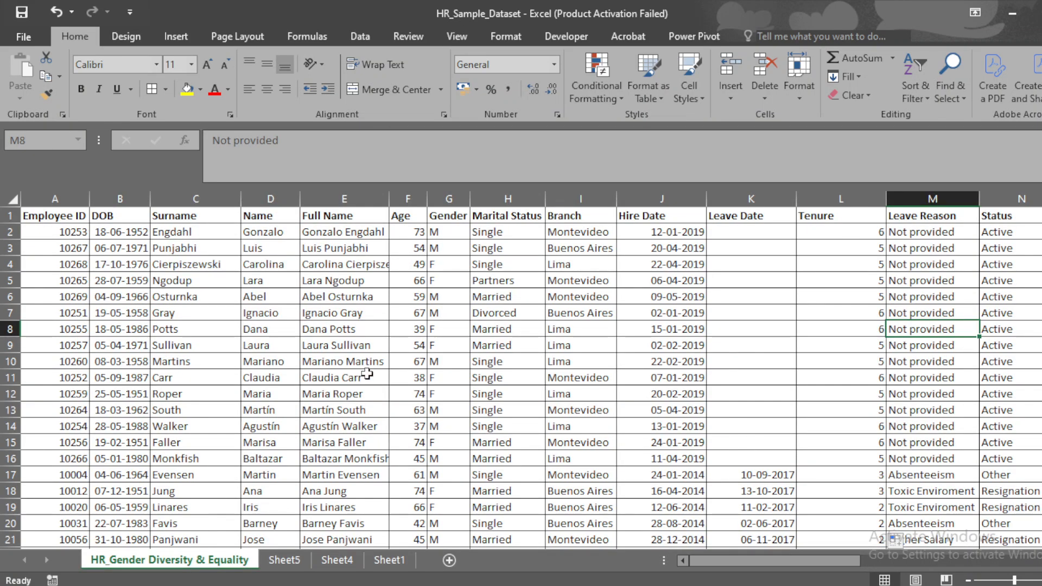